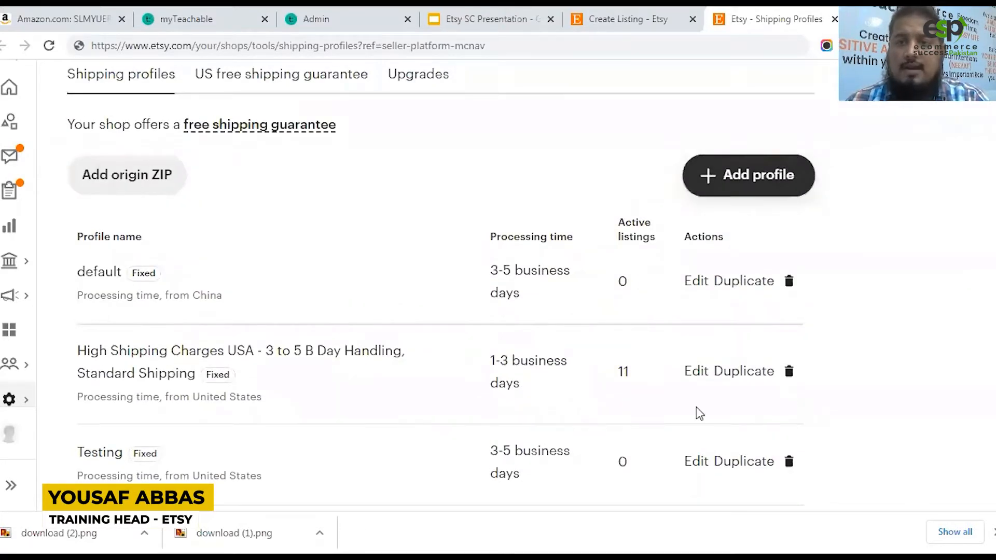
Start a new shipping profile and set its country of origin to United States
{"action": "key", "text": "ctrl+shift+Tab"}
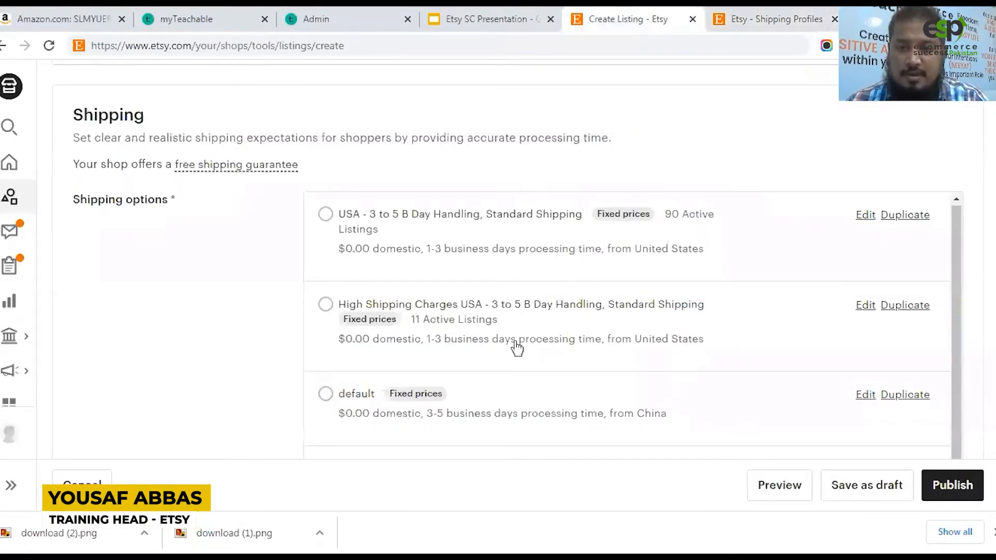
{"action": "left_click", "coordinate": [790, 17]}
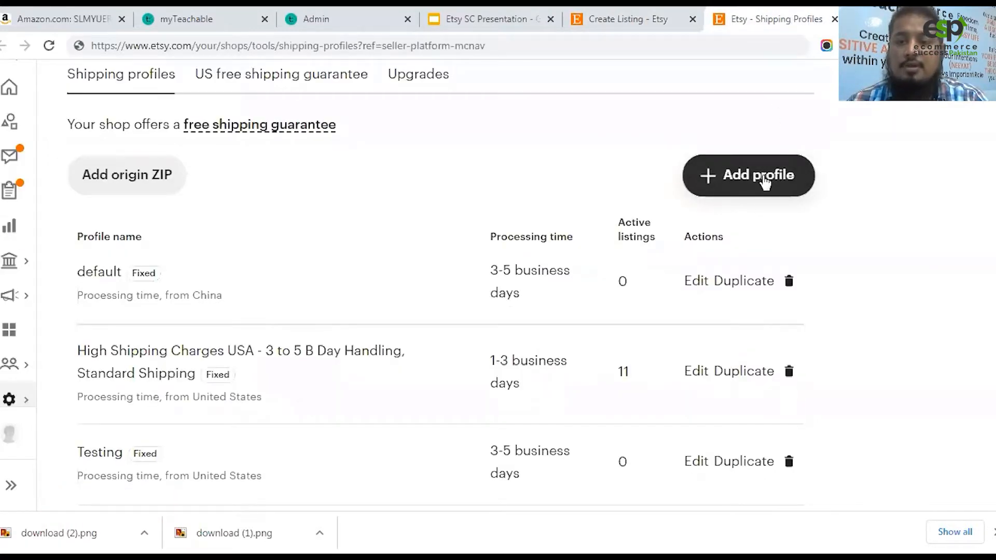
{"action": "left_click", "coordinate": [764, 182]}
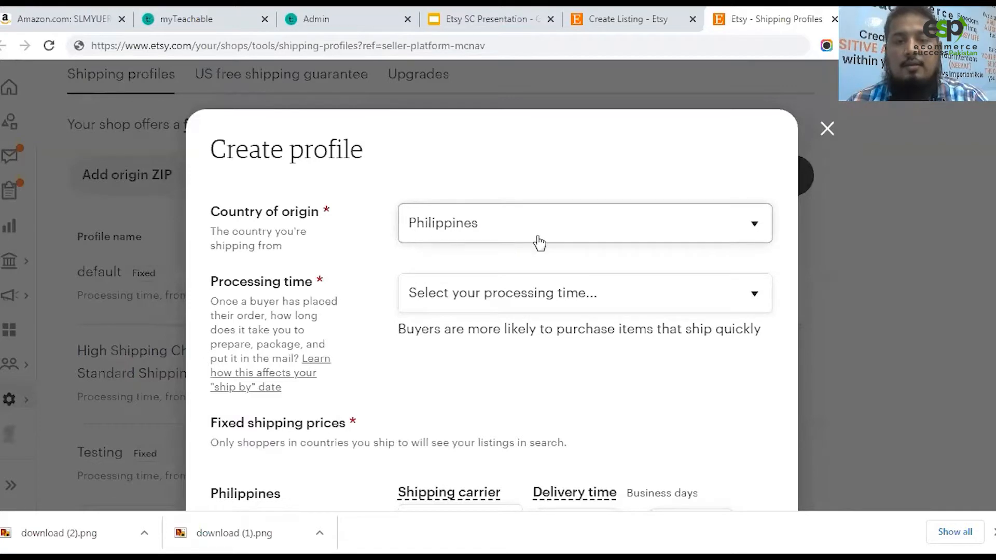
{"action": "left_click", "coordinate": [485, 231]}
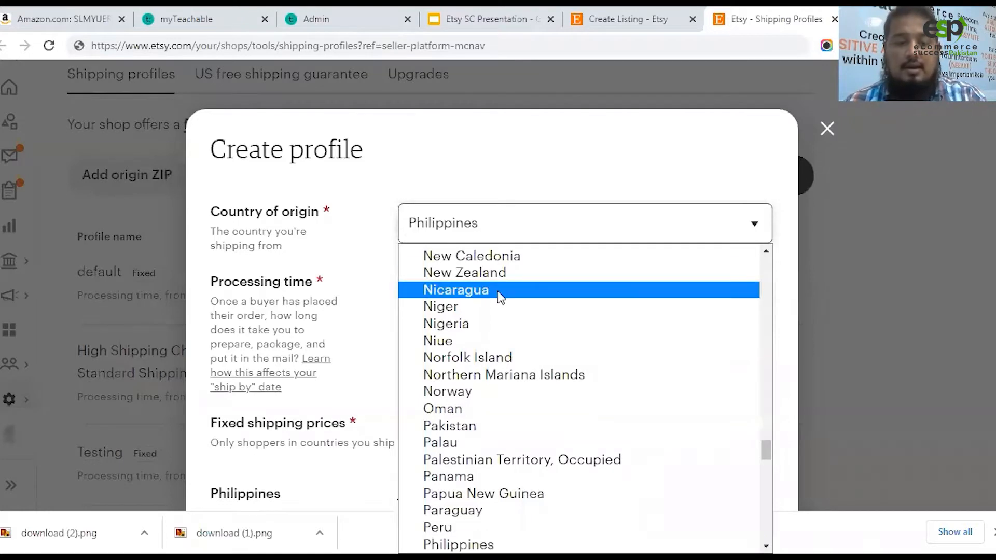
{"action": "type", "text": "un"}
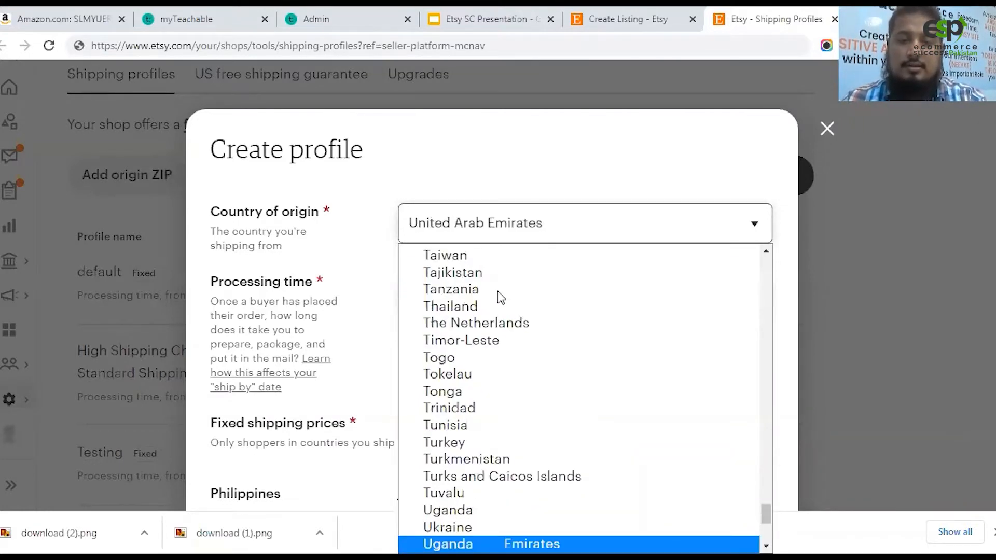
{"action": "scroll", "coordinate": [498, 291], "scroll_direction": "down", "scroll_amount": 5}
{"action": "scroll", "coordinate": [596, 380], "scroll_direction": "up", "scroll_amount": 3}
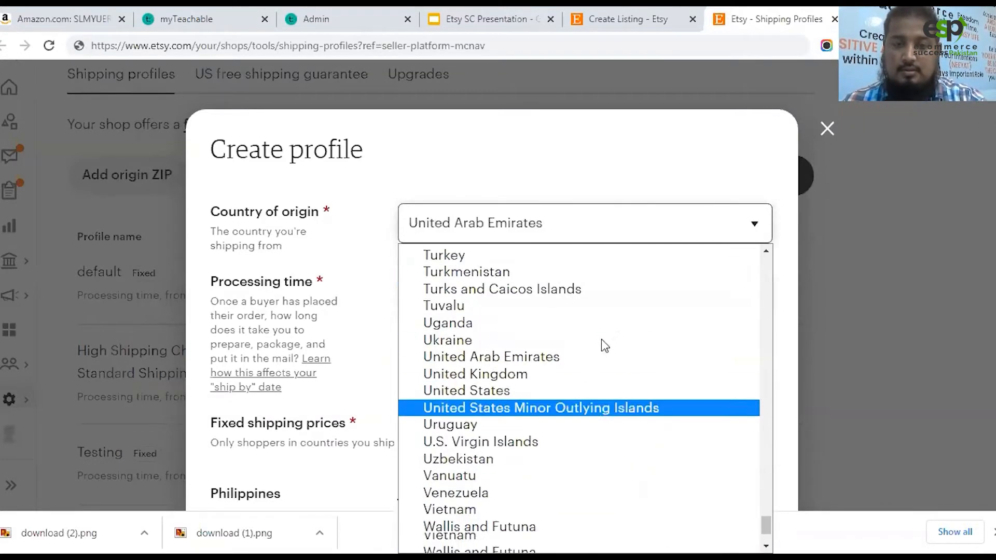
{"action": "scroll", "coordinate": [602, 351], "scroll_direction": "down", "scroll_amount": 3}
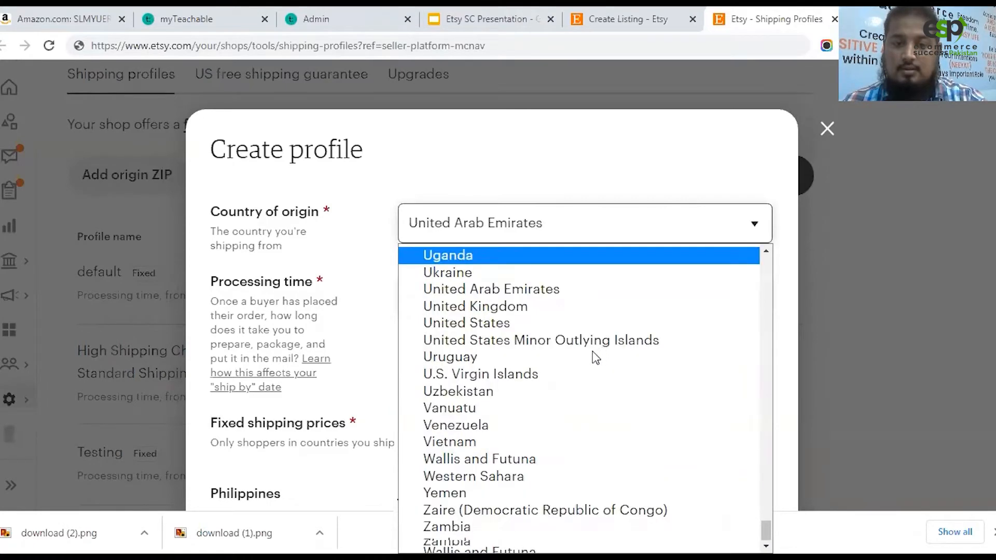
{"action": "left_click", "coordinate": [494, 325]}
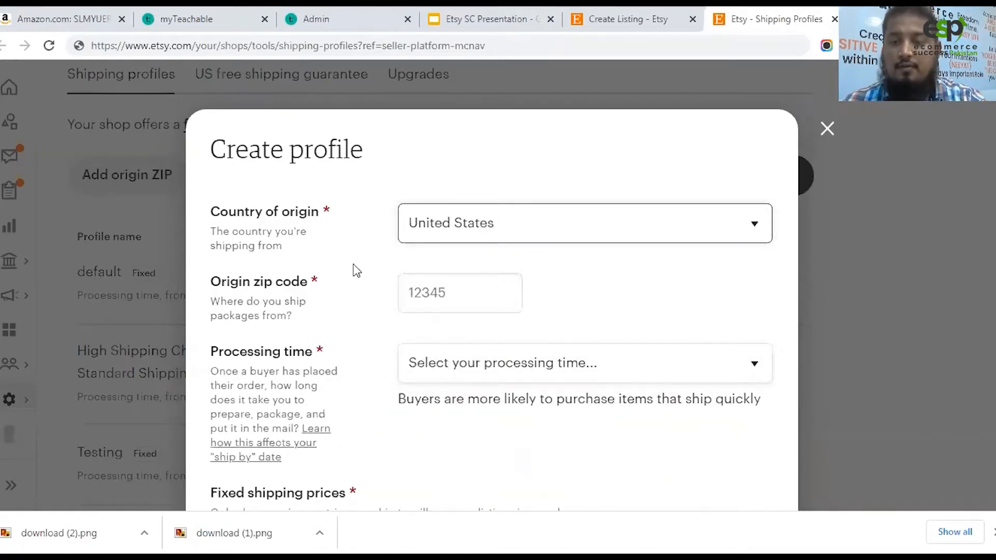
Set the profile's origin zip code to 90035 and its processing time to 3-5 business days
{"action": "left_click", "coordinate": [449, 291]}
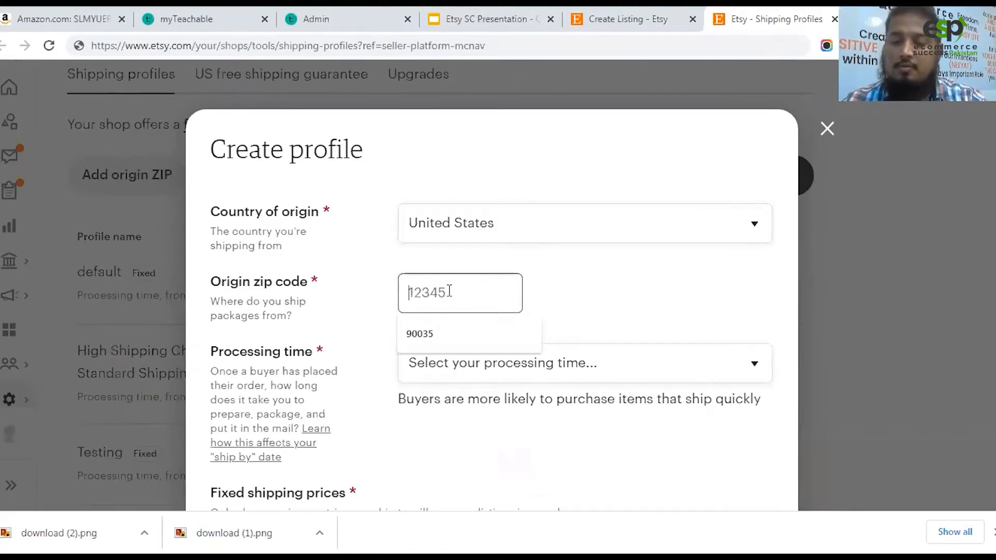
{"action": "type", "text": "90035"}
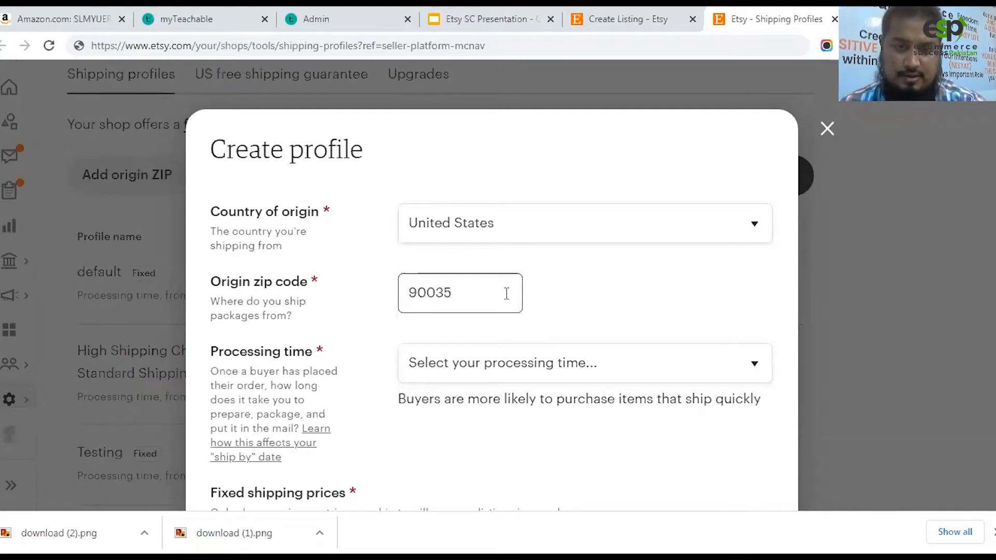
{"action": "left_click", "coordinate": [605, 270]}
{"action": "scroll", "coordinate": [603, 275], "scroll_direction": "down", "scroll_amount": 1}
{"action": "scroll", "coordinate": [602, 283], "scroll_direction": "down", "scroll_amount": 2}
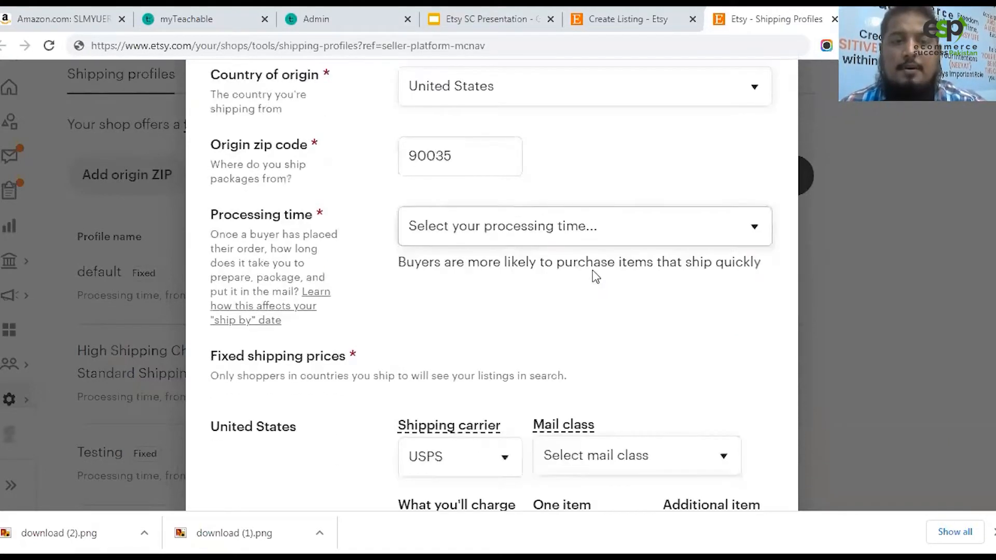
{"action": "scroll", "coordinate": [363, 213], "scroll_direction": "down", "scroll_amount": 1}
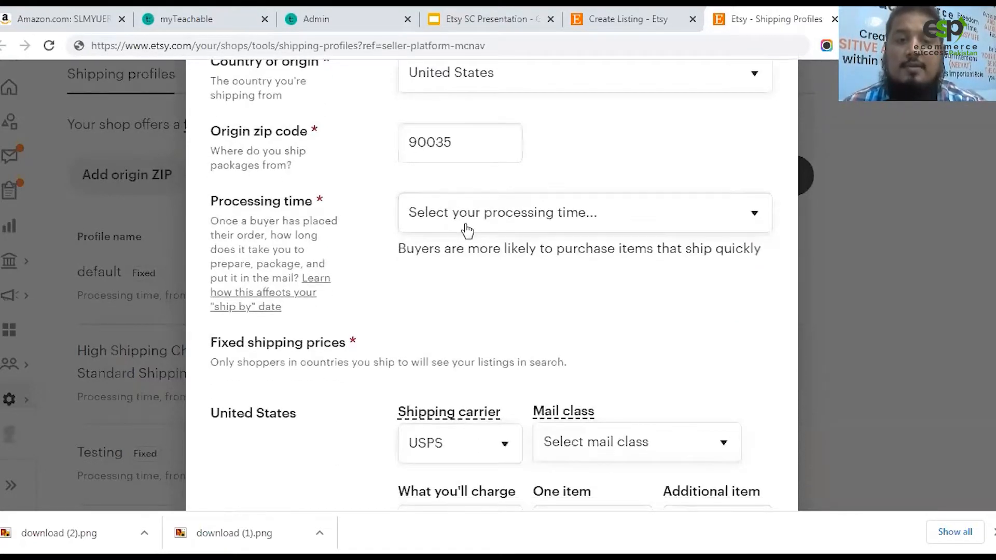
{"action": "left_click", "coordinate": [509, 226]}
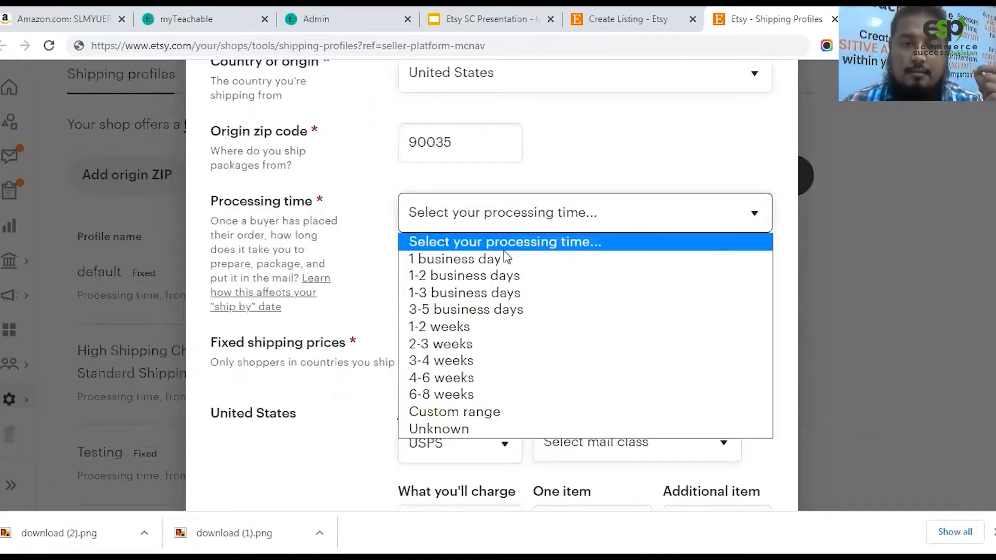
{"action": "left_click", "coordinate": [494, 309]}
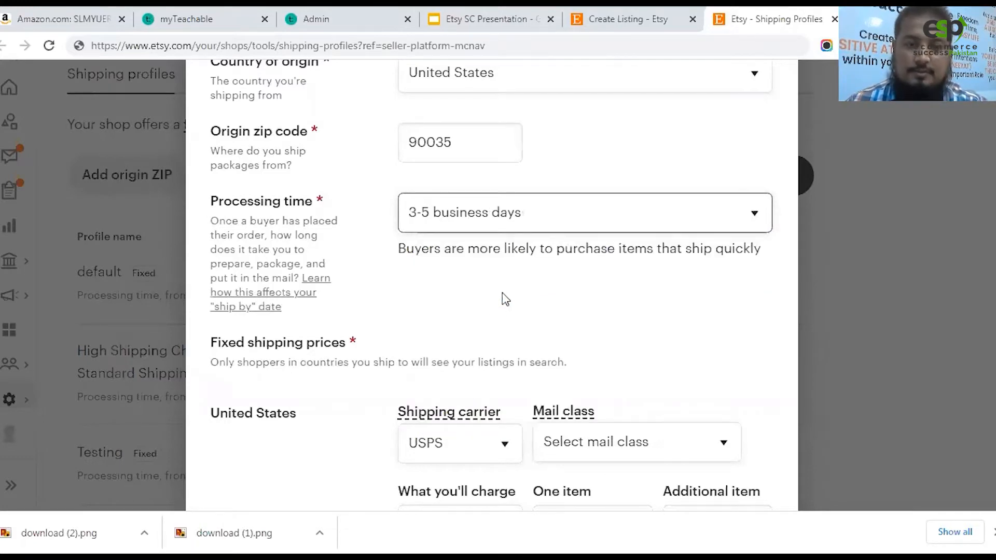
For United States shipping, choose USPS as the carrier and USPS Priority Mail (1-4 business days) as the mail class
{"action": "scroll", "coordinate": [501, 303], "scroll_direction": "down", "scroll_amount": 1}
{"action": "scroll", "coordinate": [497, 291], "scroll_direction": "up", "scroll_amount": 2}
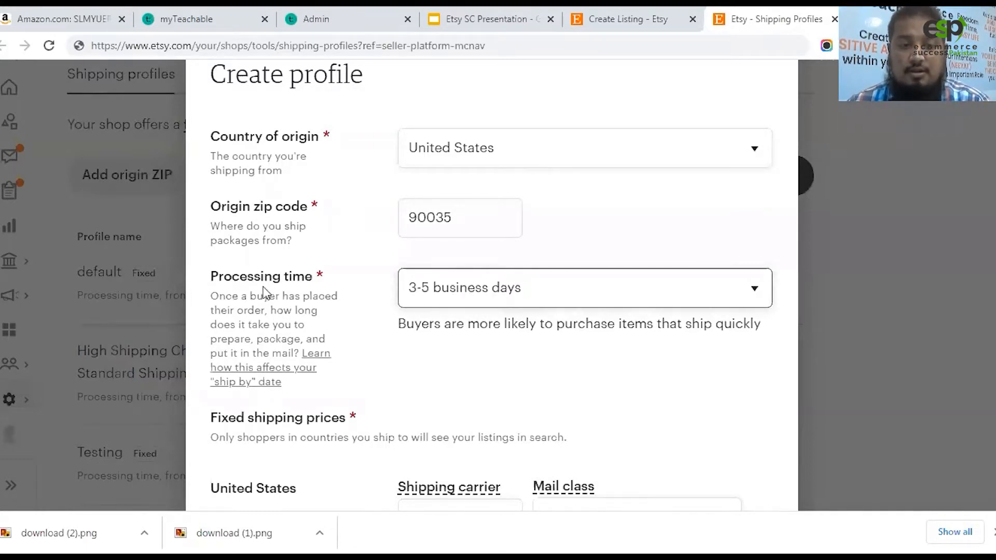
{"action": "scroll", "coordinate": [385, 258], "scroll_direction": "down", "scroll_amount": 2}
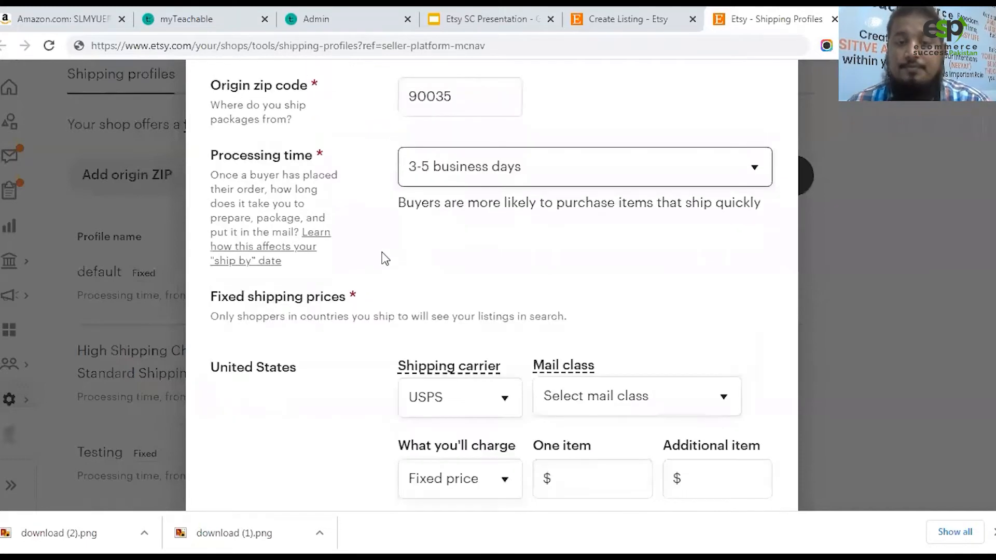
{"action": "scroll", "coordinate": [327, 378], "scroll_direction": "down", "scroll_amount": 2}
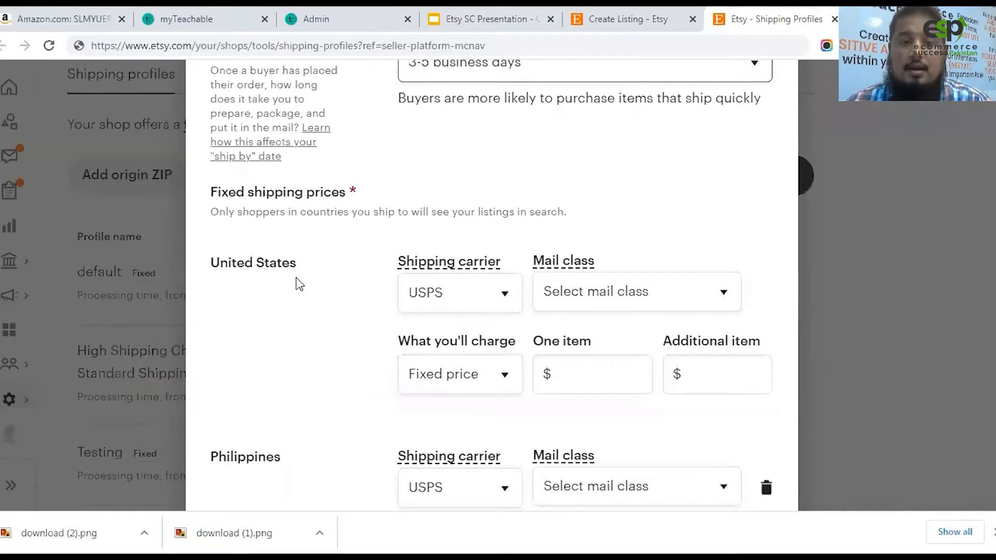
{"action": "scroll", "coordinate": [300, 284], "scroll_direction": "down", "scroll_amount": 1}
{"action": "left_click_drag", "start_coordinate": [277, 187], "coordinate": [270, 187]}
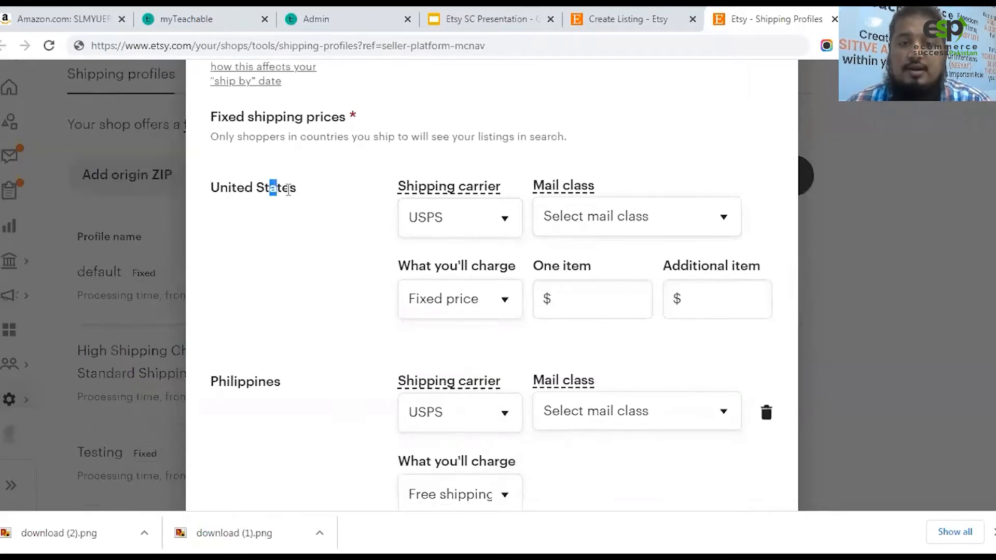
{"action": "left_click", "coordinate": [376, 222]}
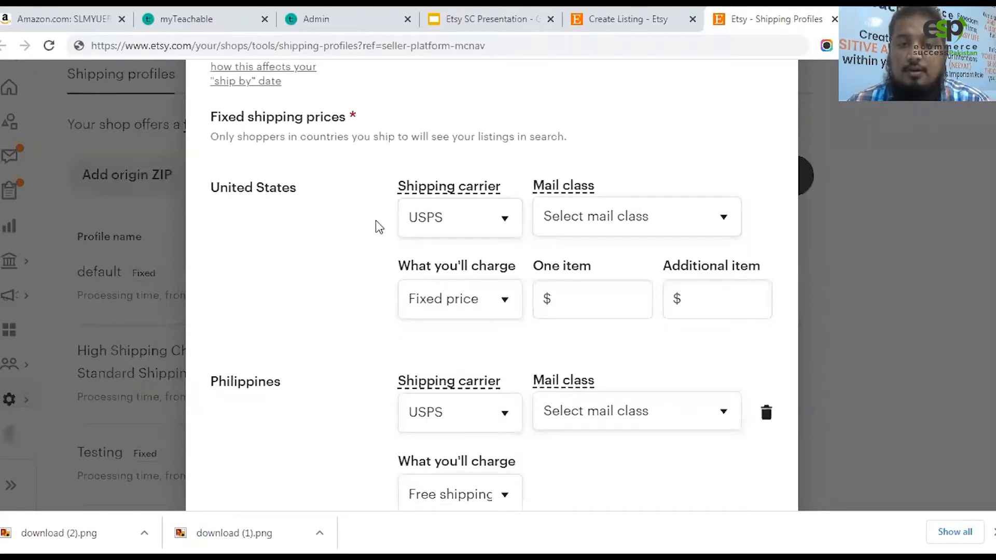
{"action": "left_click", "coordinate": [461, 224]}
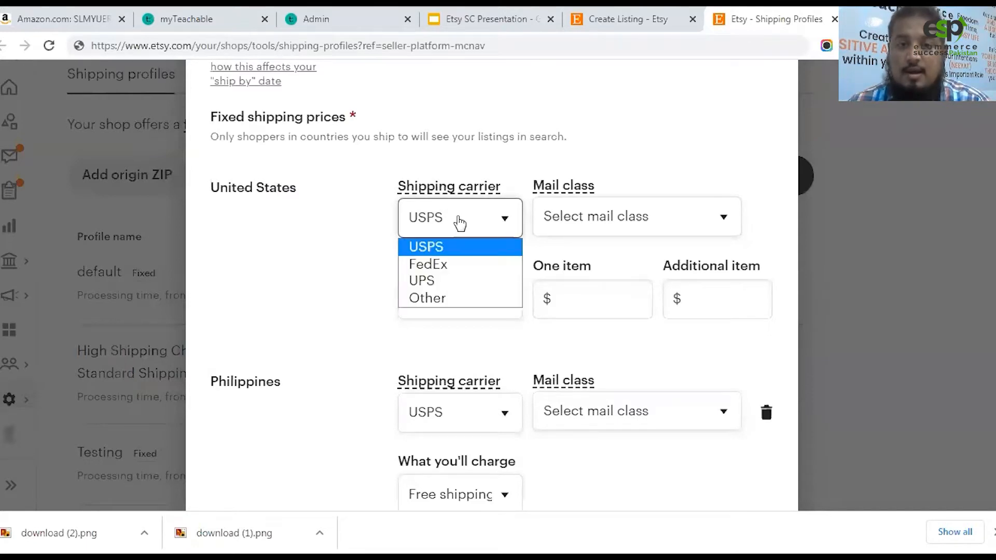
{"action": "left_click", "coordinate": [462, 254]}
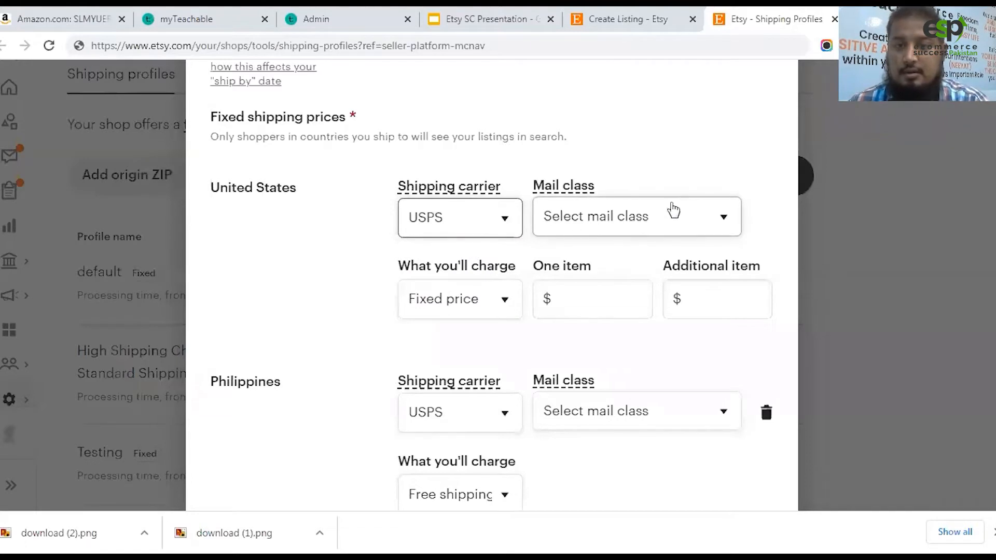
{"action": "left_click", "coordinate": [648, 234]}
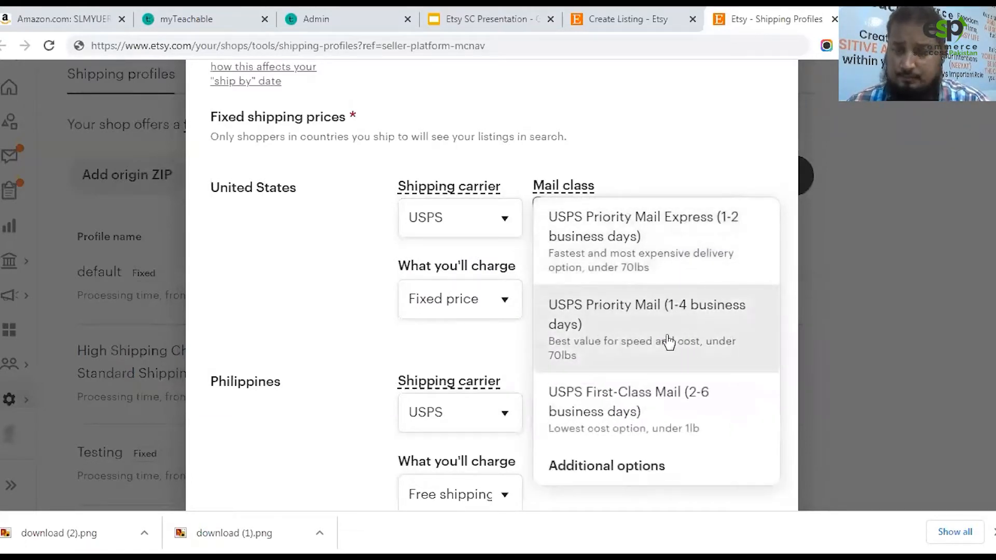
{"action": "left_click", "coordinate": [633, 332]}
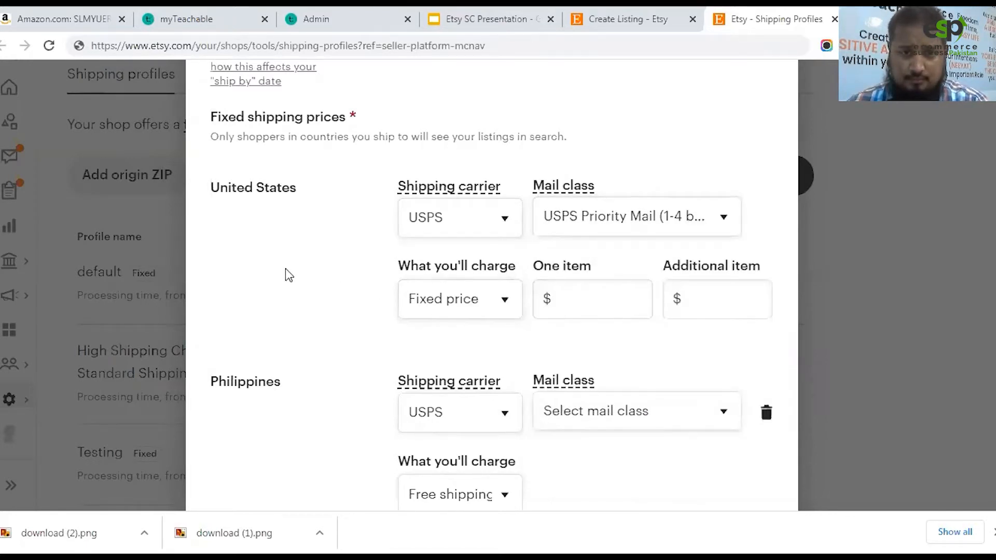
Set what buyers are charged for United States delivery to free shipping
{"action": "scroll", "coordinate": [351, 255], "scroll_direction": "down", "scroll_amount": 1}
{"action": "scroll", "coordinate": [358, 256], "scroll_direction": "up", "scroll_amount": 1}
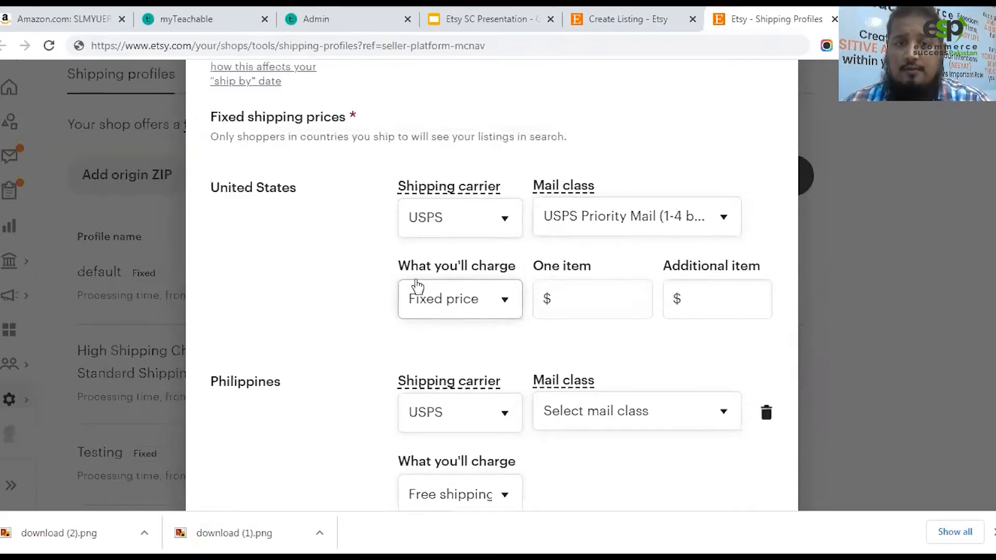
{"action": "left_click", "coordinate": [483, 304]}
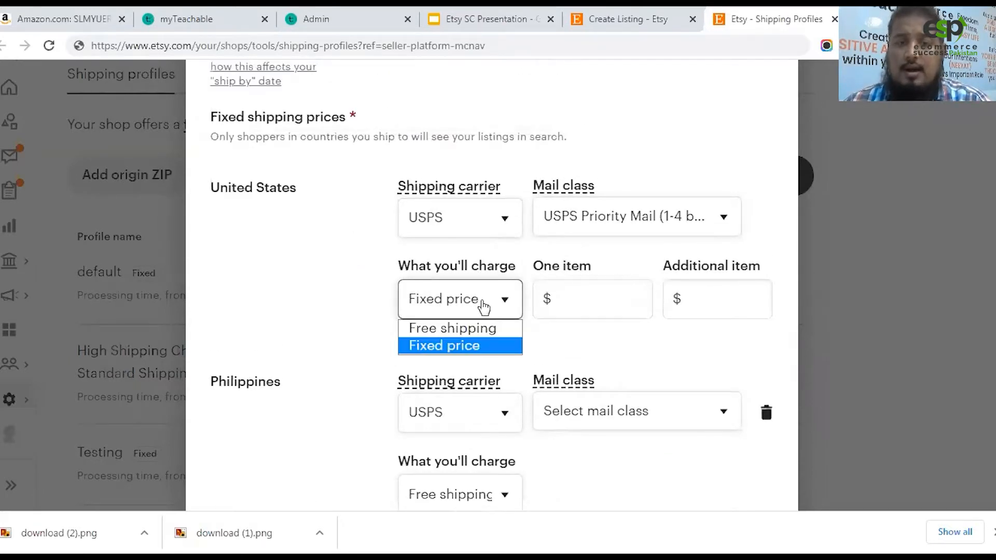
{"action": "left_click", "coordinate": [460, 329]}
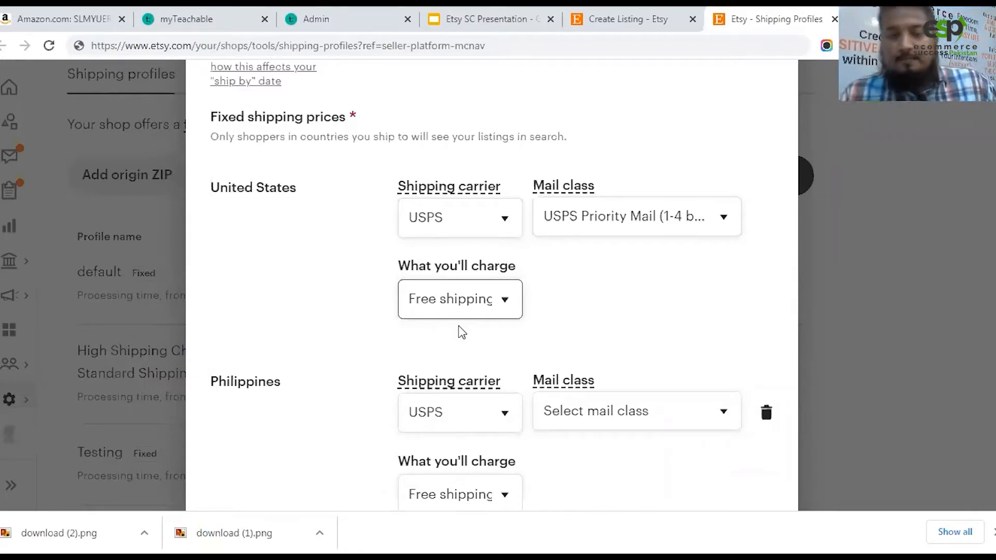
For Philippines shipping, choose USPS as the carrier and USPS Priority Mail International (6-10 business days) as the mail class
{"action": "scroll", "coordinate": [334, 323], "scroll_direction": "down", "scroll_amount": 4}
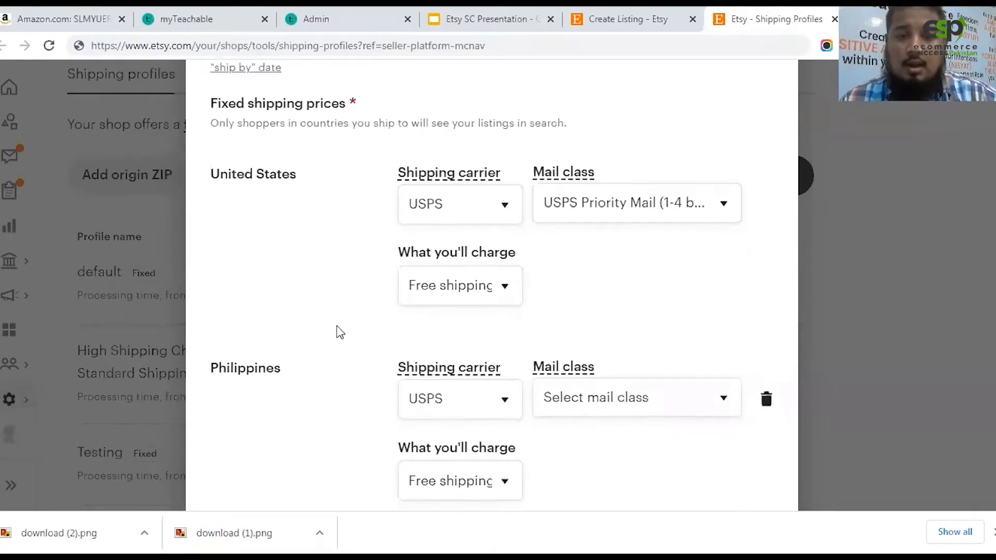
{"action": "scroll", "coordinate": [345, 315], "scroll_direction": "up", "scroll_amount": 1}
{"action": "scroll", "coordinate": [346, 316], "scroll_direction": "up", "scroll_amount": 1}
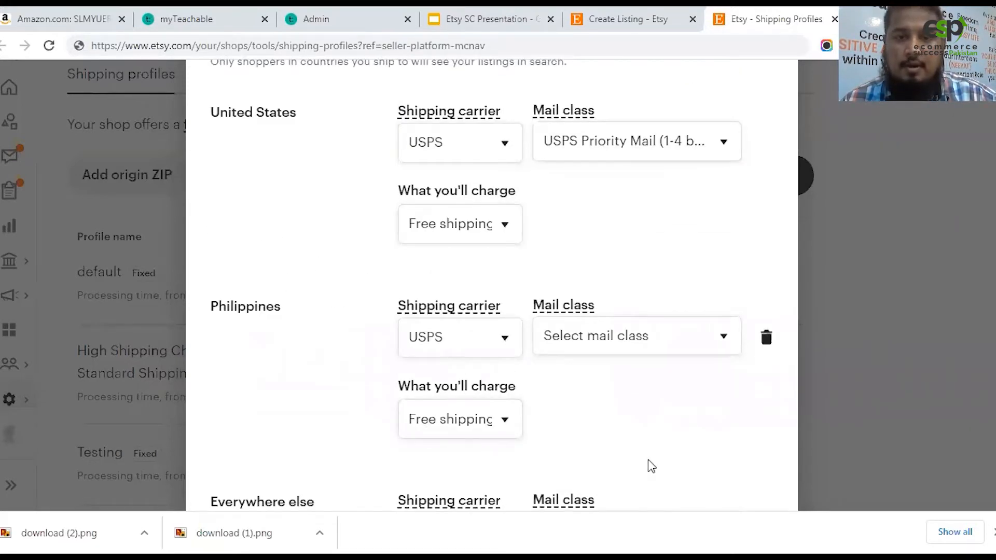
{"action": "scroll", "coordinate": [695, 434], "scroll_direction": "up", "scroll_amount": 1}
{"action": "scroll", "coordinate": [695, 436], "scroll_direction": "down", "scroll_amount": 2}
{"action": "scroll", "coordinate": [697, 436], "scroll_direction": "up", "scroll_amount": 1}
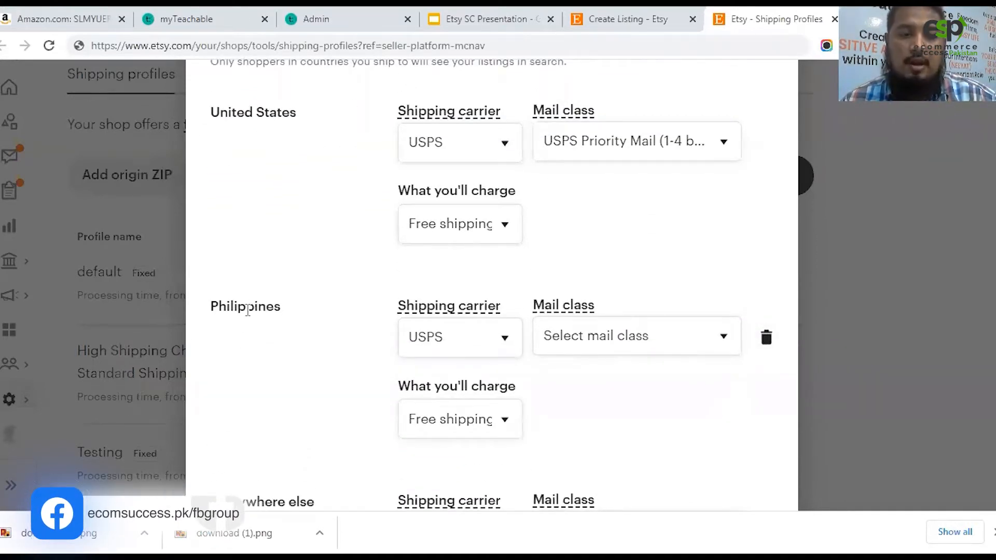
{"action": "left_click_drag", "start_coordinate": [247, 310], "coordinate": [291, 347]}
{"action": "left_click", "coordinate": [780, 361]}
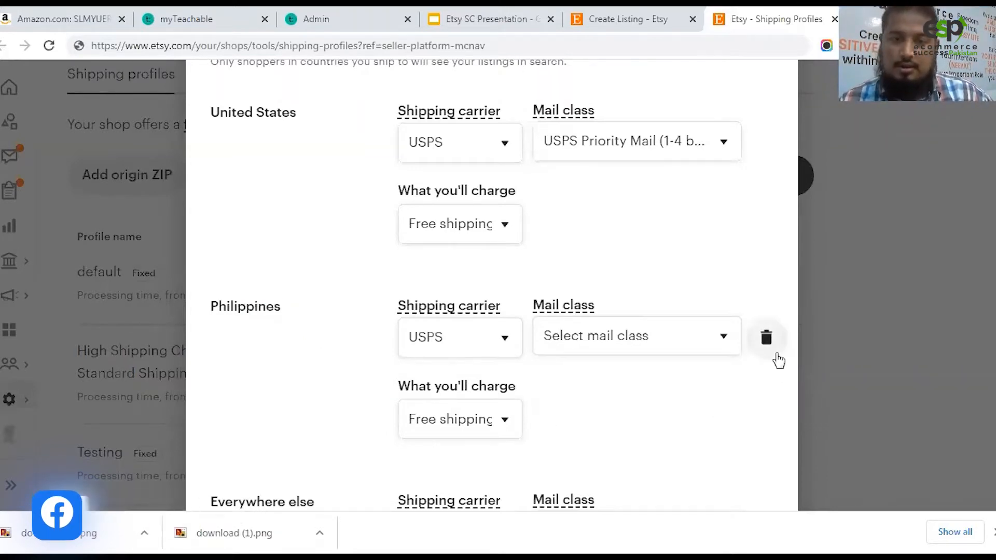
{"action": "left_click", "coordinate": [488, 350]}
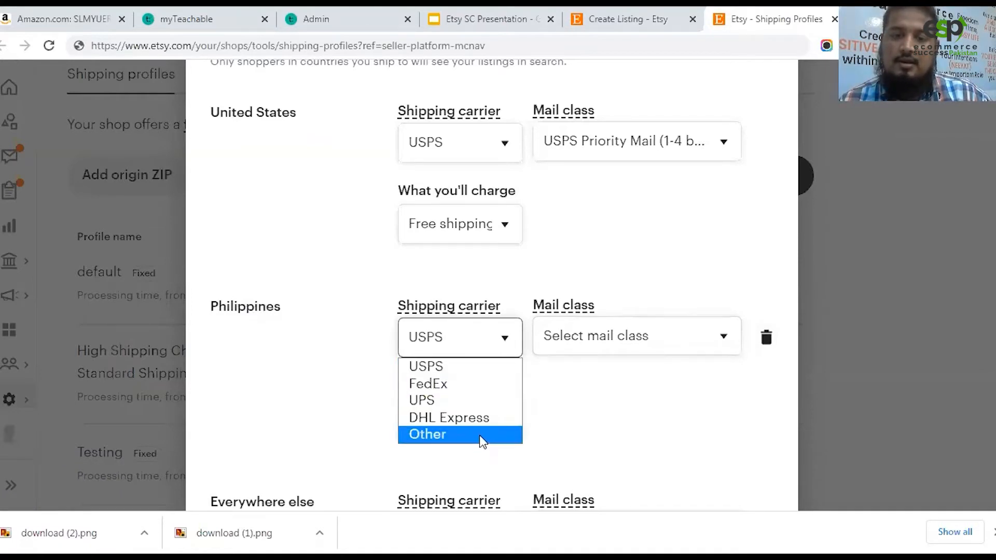
{"action": "left_click", "coordinate": [493, 371]}
{"action": "left_click", "coordinate": [642, 341]}
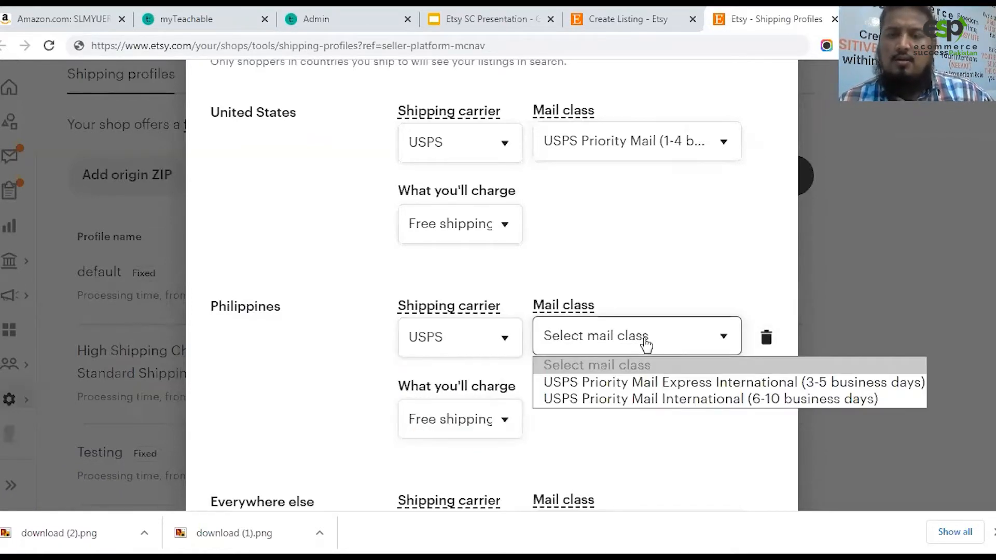
{"action": "left_click", "coordinate": [637, 399]}
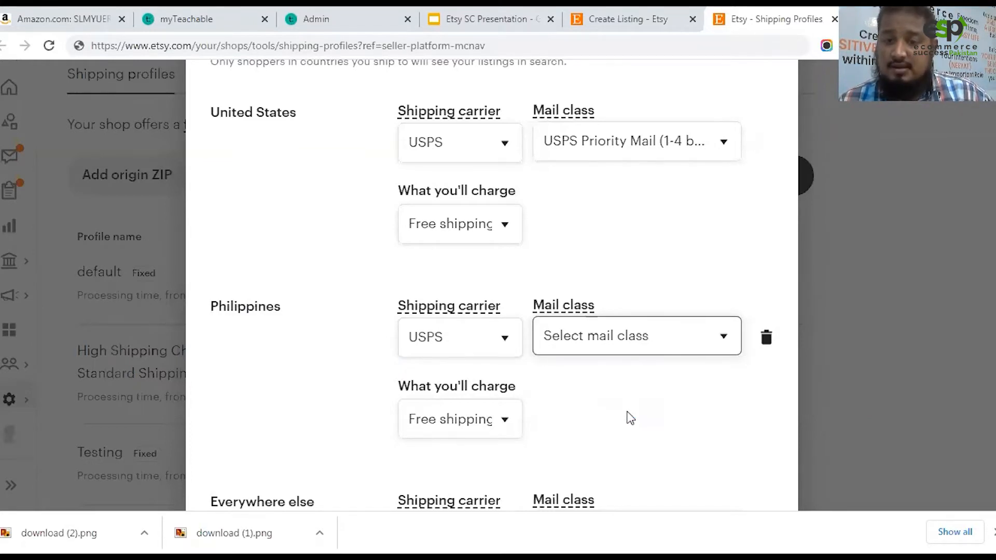
Change what buyers are charged for Philippines delivery to a fixed price
{"action": "scroll", "coordinate": [478, 358], "scroll_direction": "down", "scroll_amount": 1}
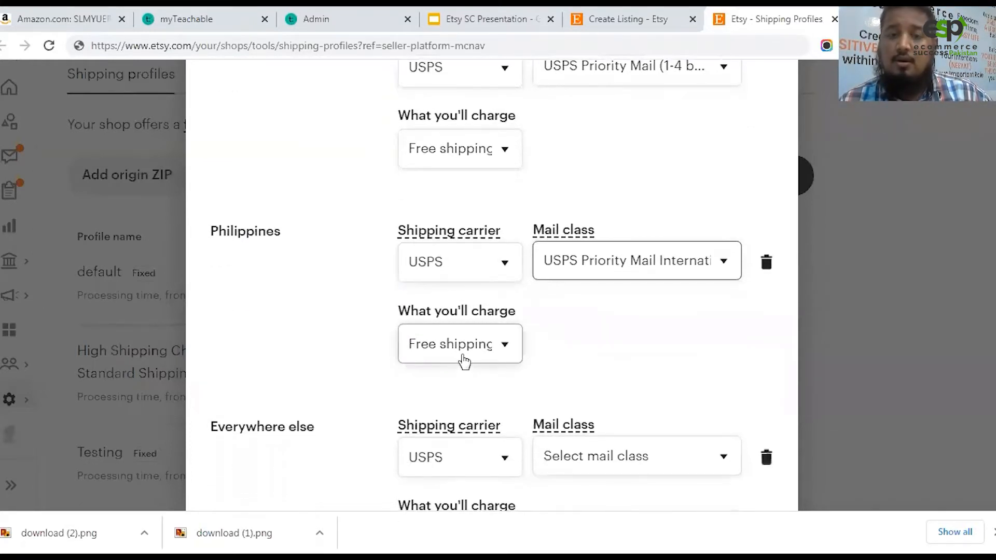
{"action": "left_click", "coordinate": [465, 360]}
{"action": "left_click", "coordinate": [463, 389]}
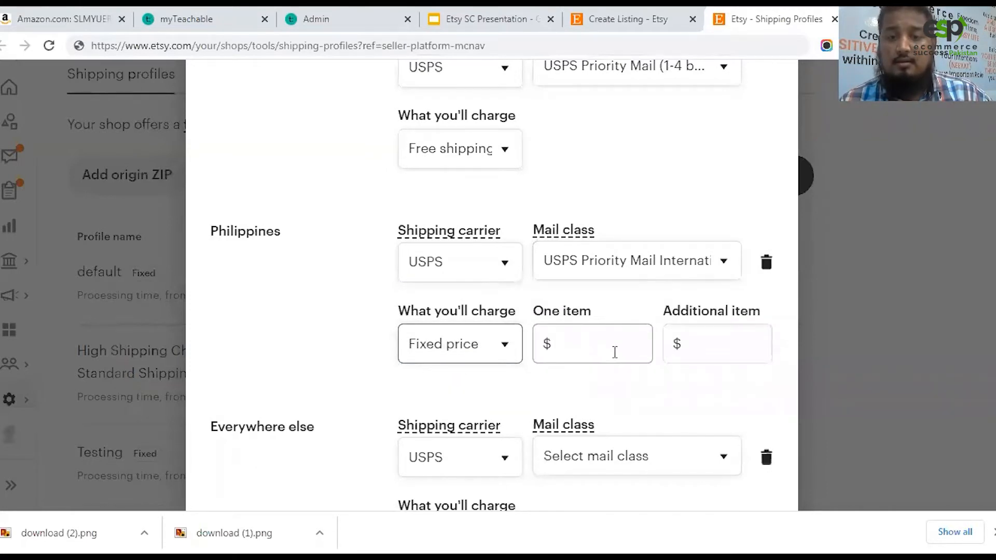
Remove the Philippines from the profile's shipping destinations
{"action": "left_click", "coordinate": [615, 352]}
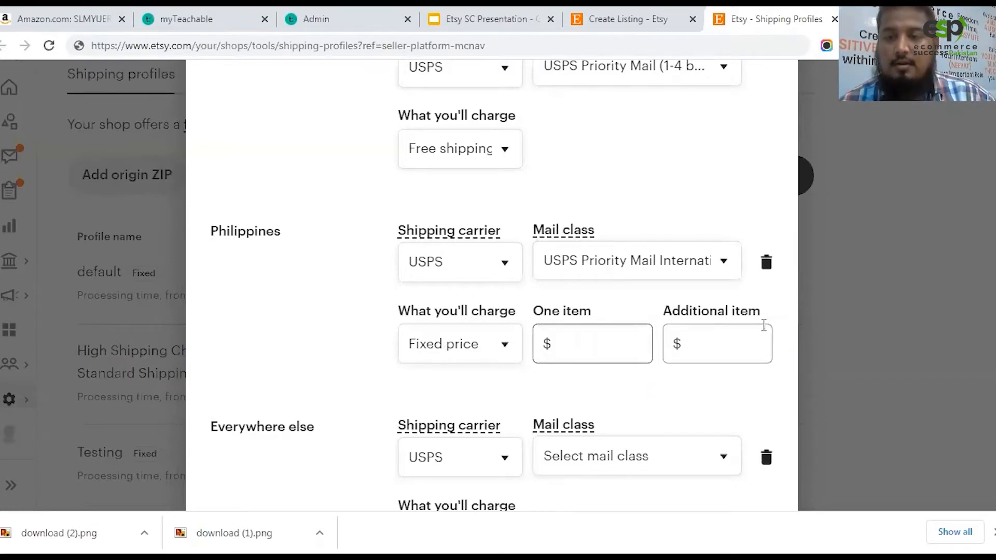
{"action": "left_click", "coordinate": [767, 264]}
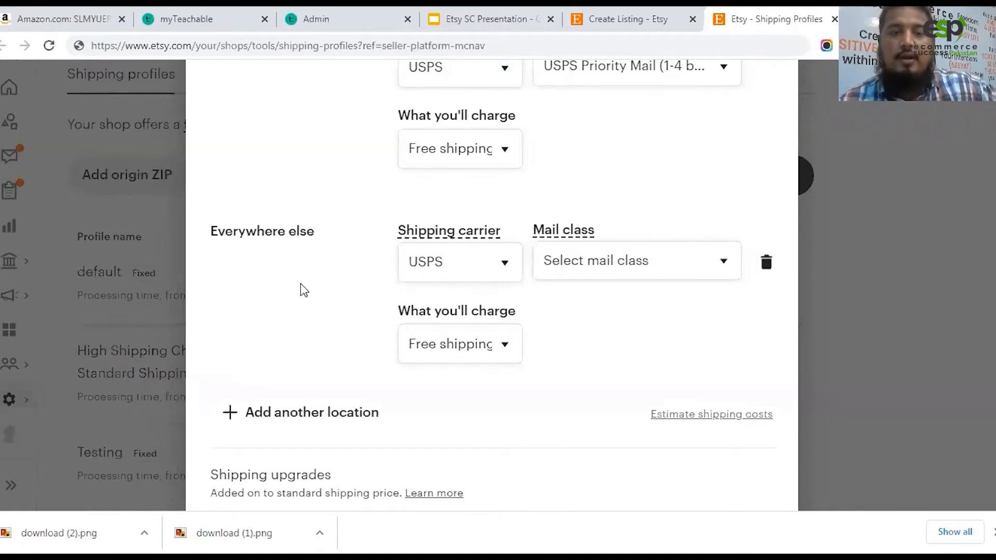
Review the mail class options for United States shipping, keeping USPS Priority Mail (1-4 business days) selected
{"action": "scroll", "coordinate": [283, 306], "scroll_direction": "up", "scroll_amount": 4}
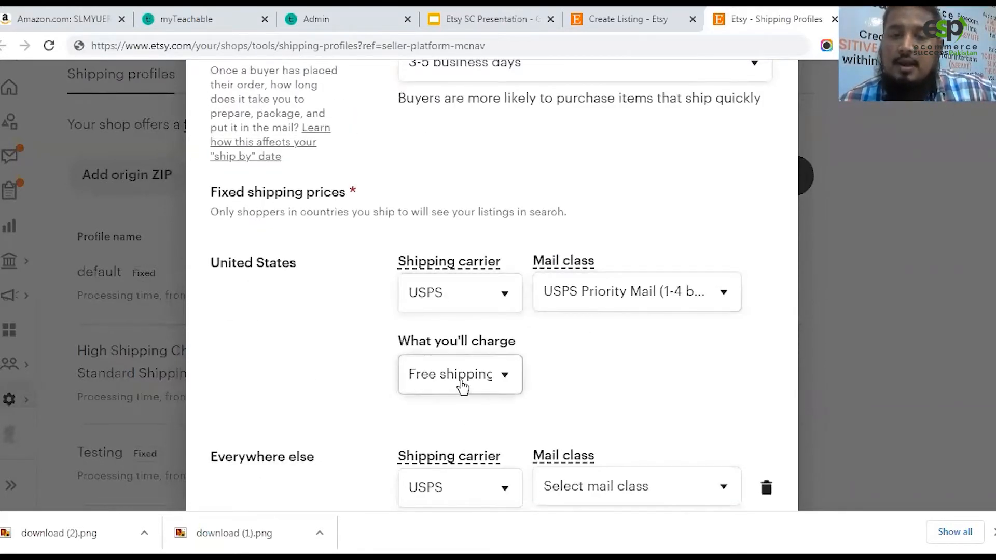
{"action": "left_click", "coordinate": [657, 308]}
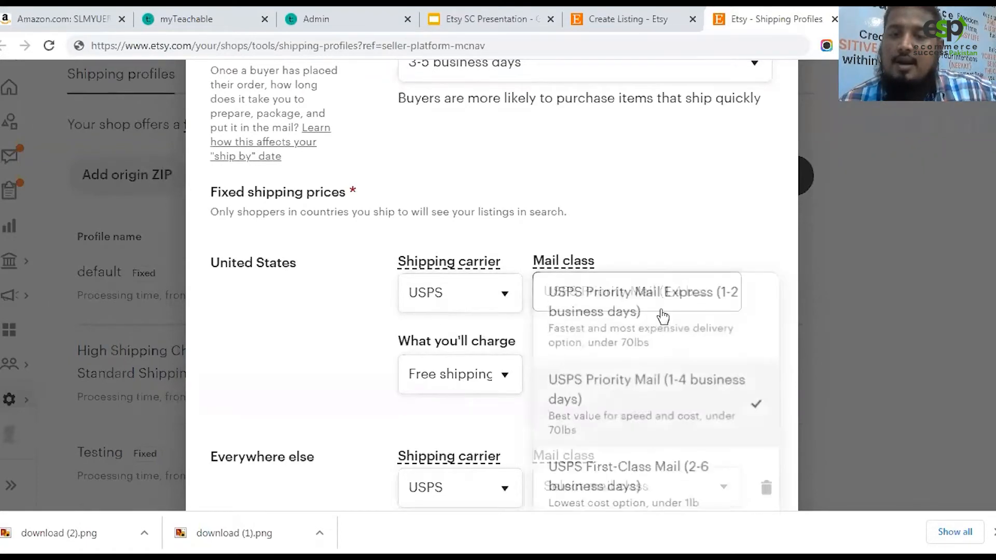
{"action": "left_click", "coordinate": [629, 412]}
Set the mail class for Everywhere else to USPS Priority Mail International (6-10 business days)
{"action": "scroll", "coordinate": [316, 298], "scroll_direction": "down", "scroll_amount": 6}
{"action": "scroll", "coordinate": [319, 233], "scroll_direction": "up", "scroll_amount": 1}
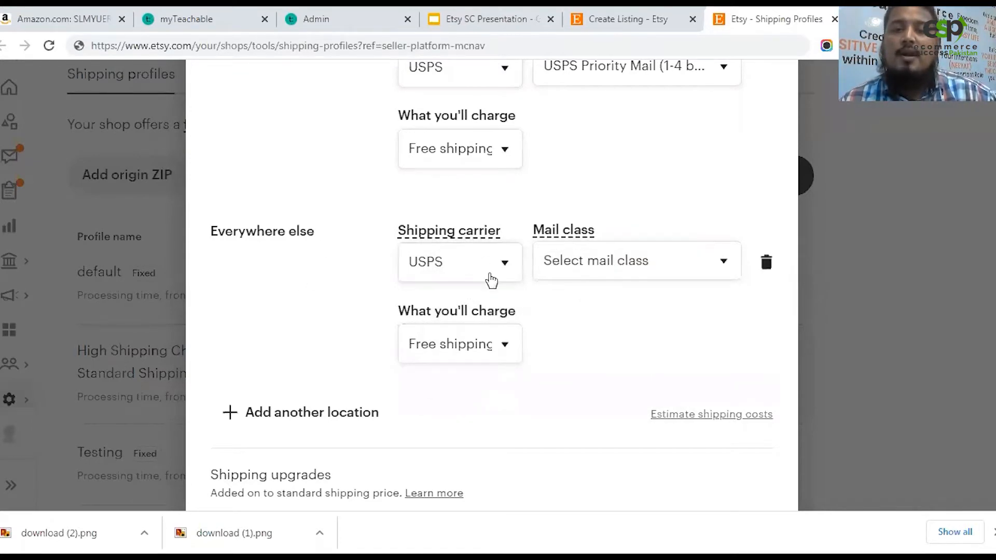
{"action": "left_click", "coordinate": [679, 272]}
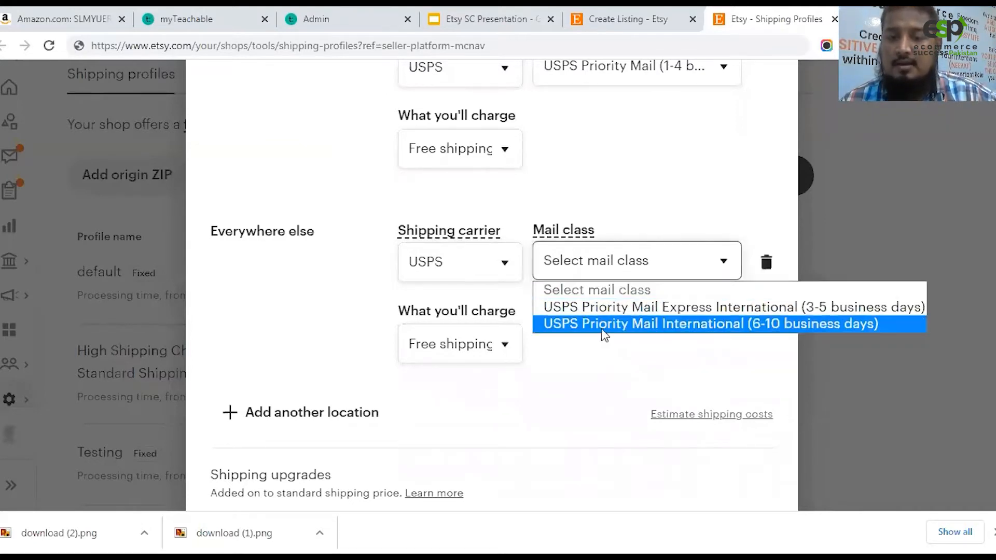
{"action": "left_click", "coordinate": [766, 332]}
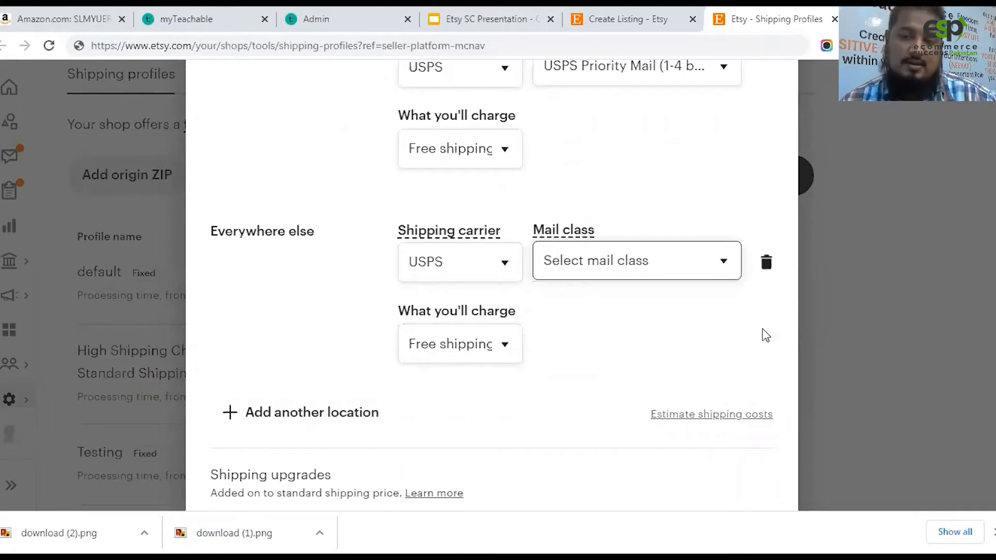
{"action": "left_click", "coordinate": [649, 269]}
{"action": "left_click", "coordinate": [678, 369]}
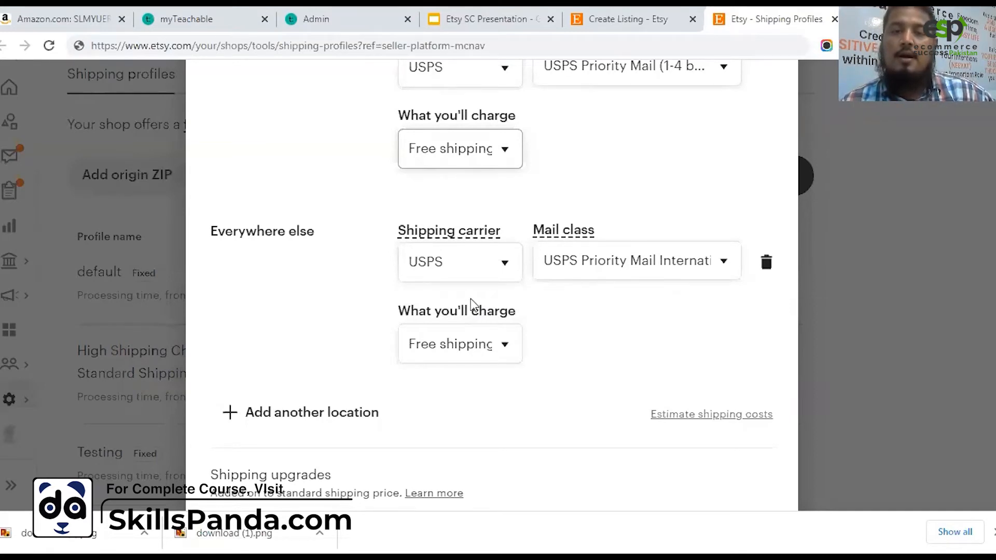
{"action": "left_click", "coordinate": [608, 272]}
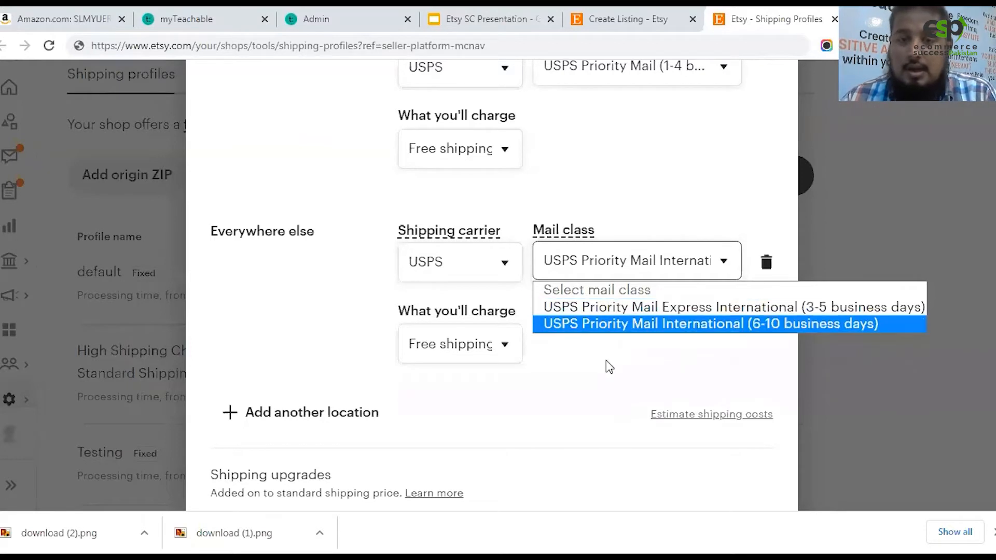
{"action": "left_click", "coordinate": [478, 356]}
{"action": "left_click", "coordinate": [588, 278]}
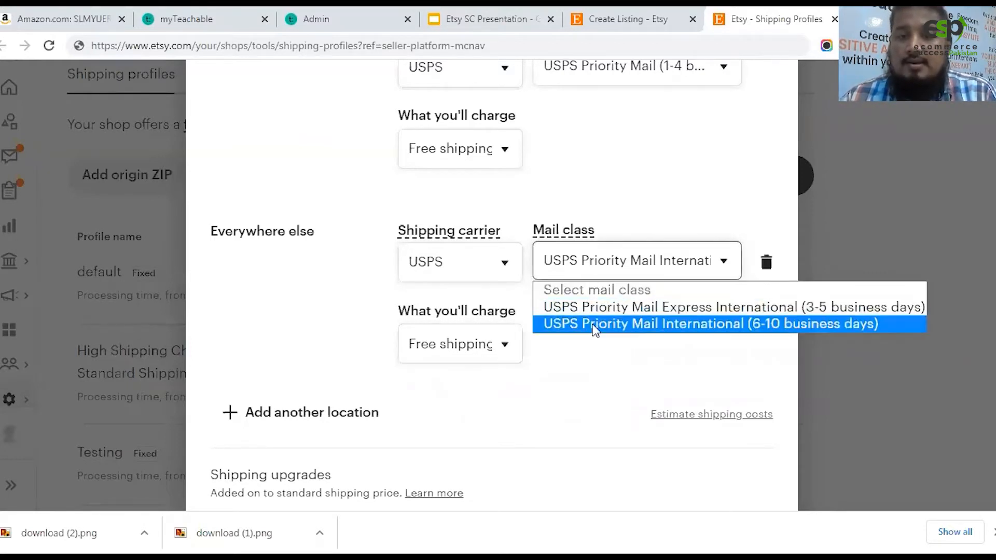
{"action": "left_click", "coordinate": [595, 327]}
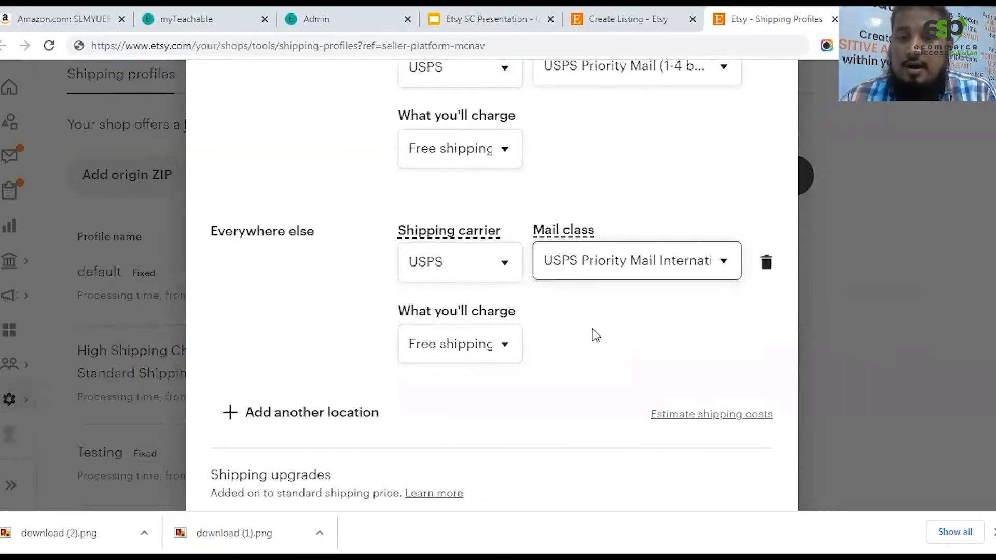
Charge a fixed price for Everywhere else of $40 for one item and $20 for each additional item
{"action": "left_click", "coordinate": [442, 347]}
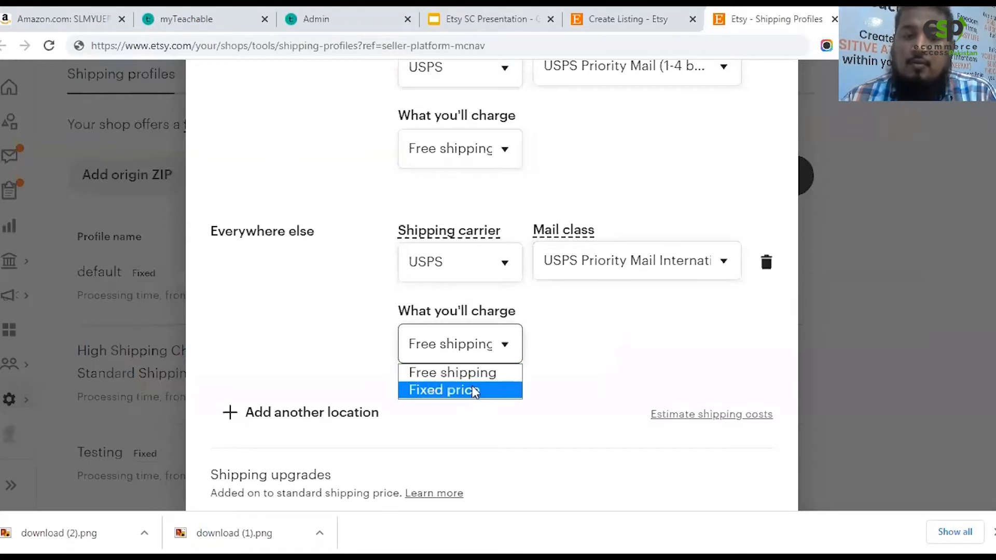
{"action": "left_click", "coordinate": [474, 392]}
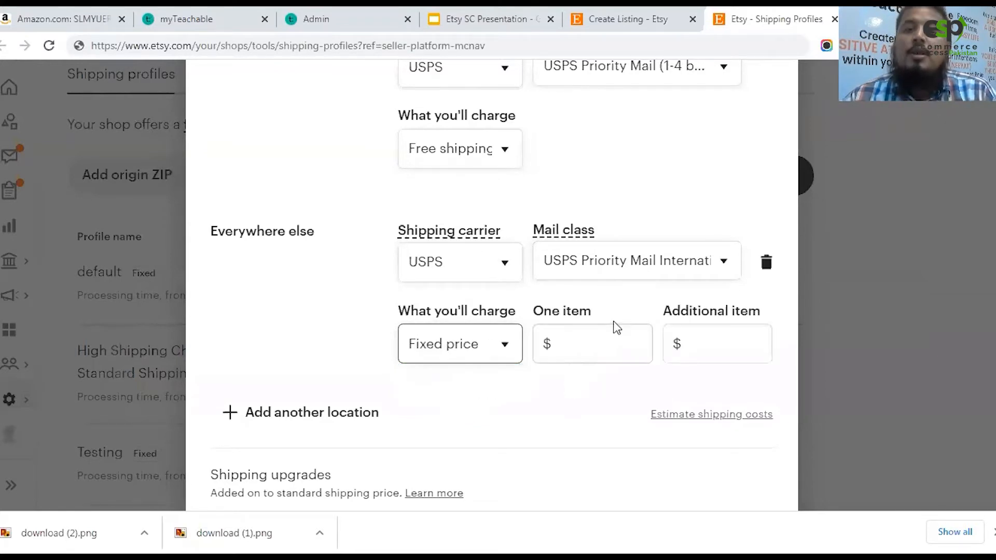
{"action": "left_click", "coordinate": [590, 339]}
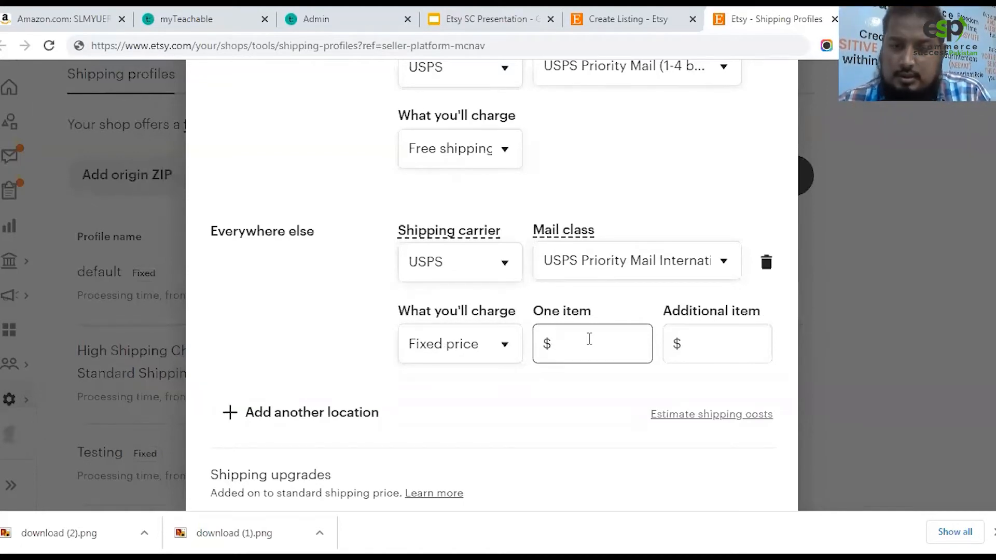
{"action": "type", "text": "40"}
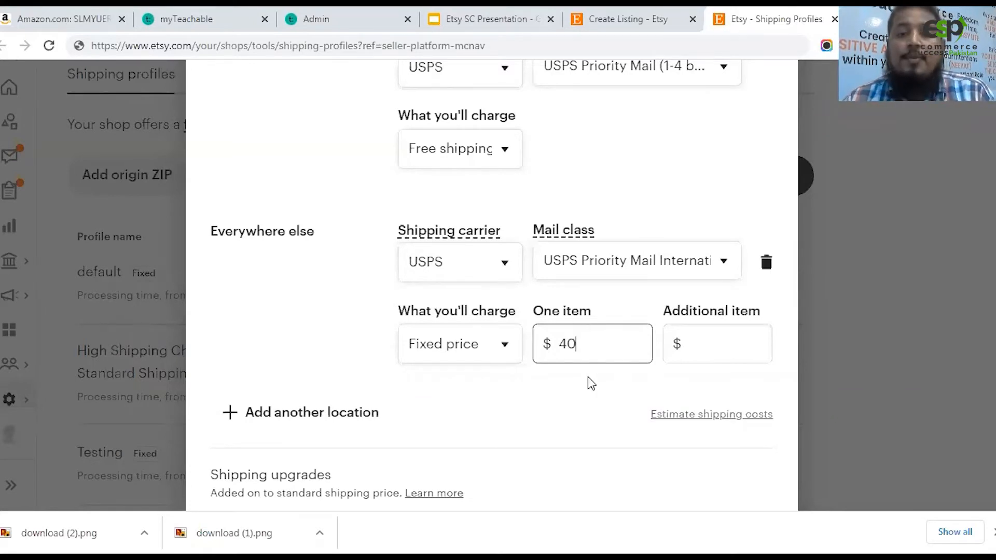
{"action": "left_click", "coordinate": [702, 344]}
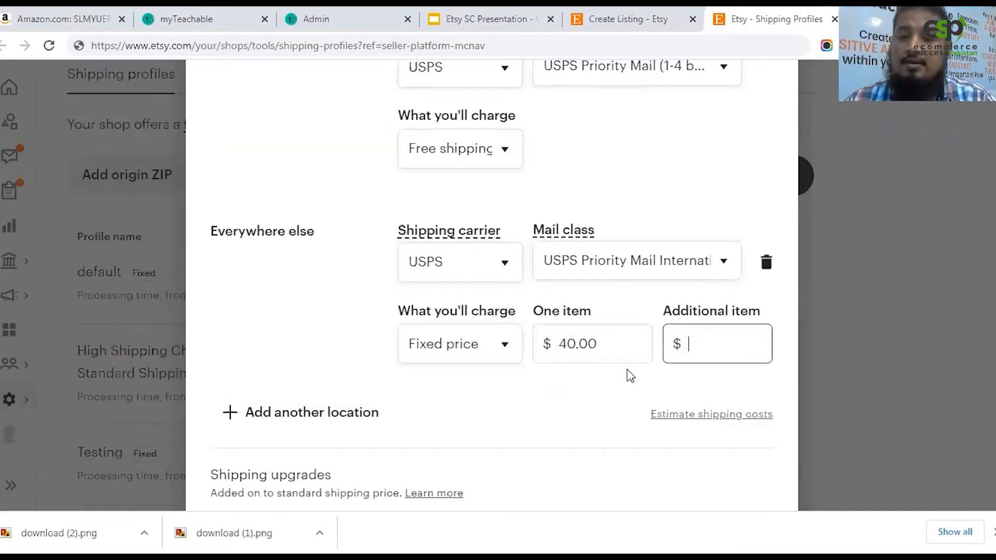
{"action": "type", "text": "20"}
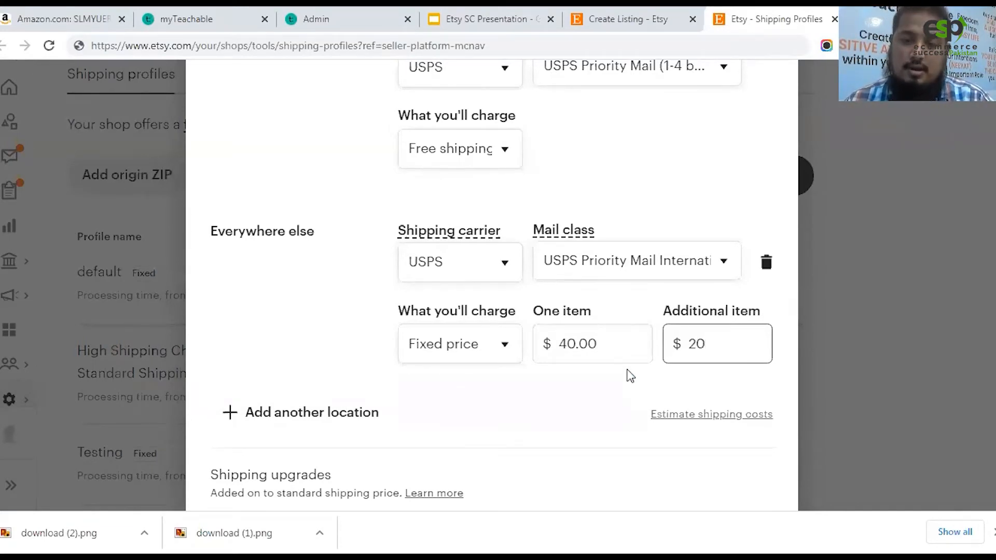
{"action": "left_click", "coordinate": [620, 372]}
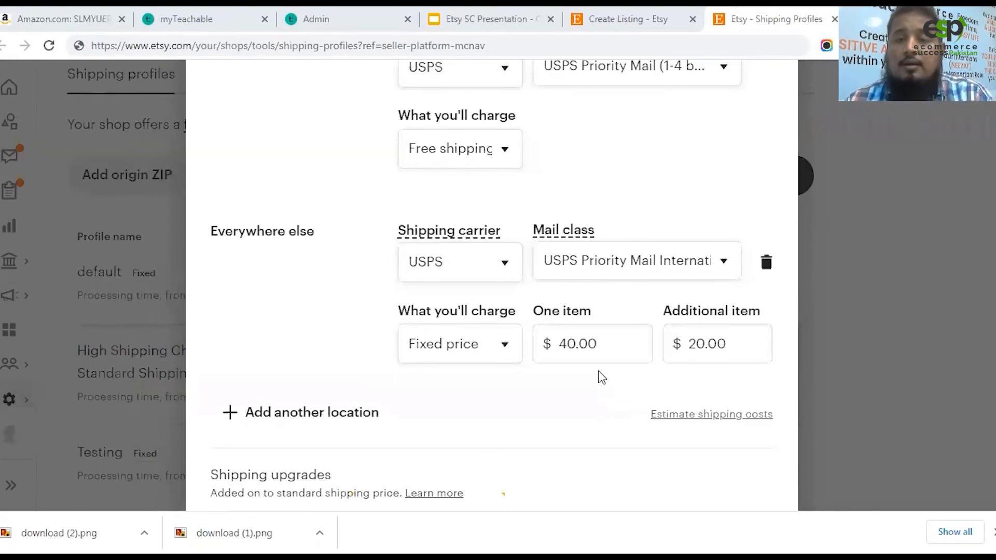
Check the existing profile names in the listing's shipping options and enter Testing as the new profile's name
{"action": "scroll", "coordinate": [598, 380], "scroll_direction": "up", "scroll_amount": 7}
{"action": "scroll", "coordinate": [599, 363], "scroll_direction": "down", "scroll_amount": 12}
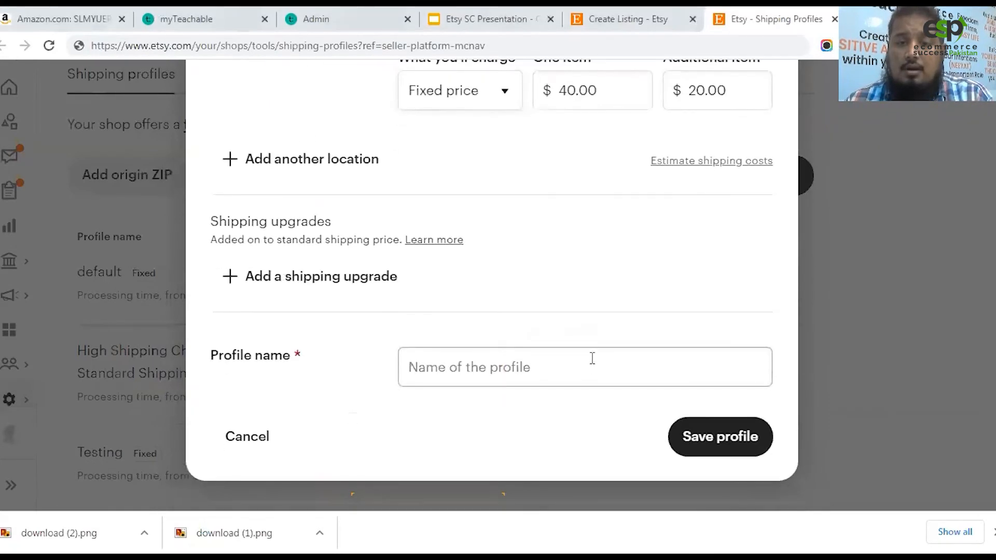
{"action": "left_click", "coordinate": [534, 366]}
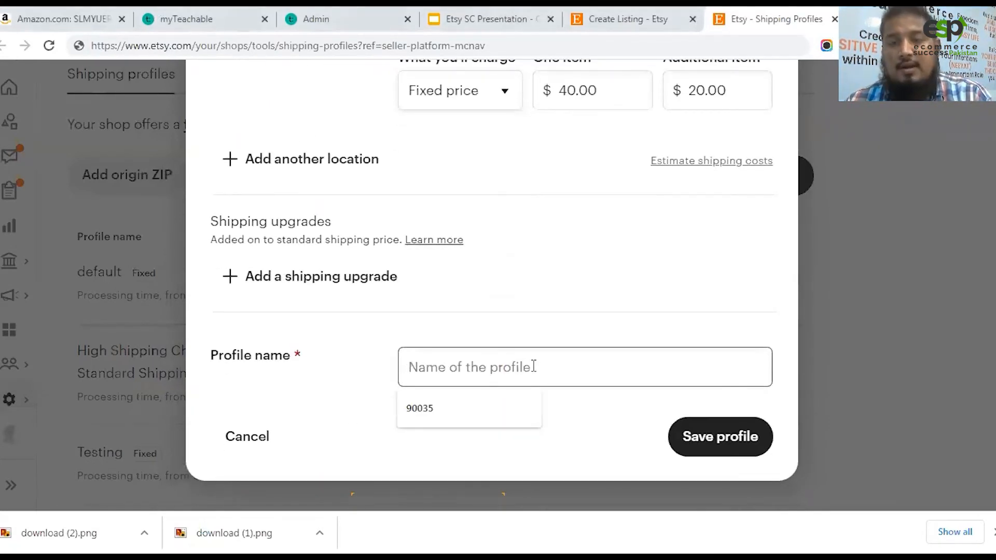
{"action": "left_click", "coordinate": [659, 12]}
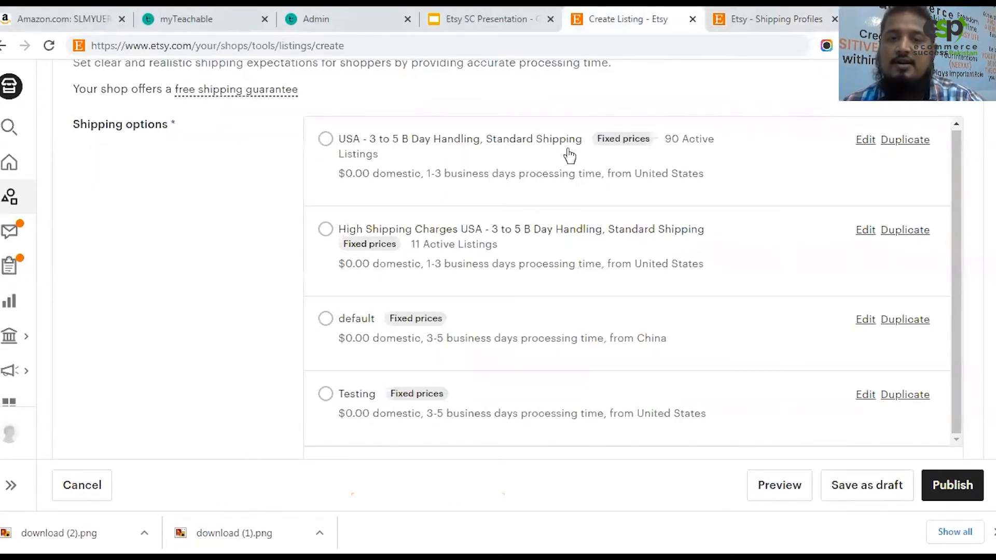
{"action": "left_click", "coordinate": [755, 15]}
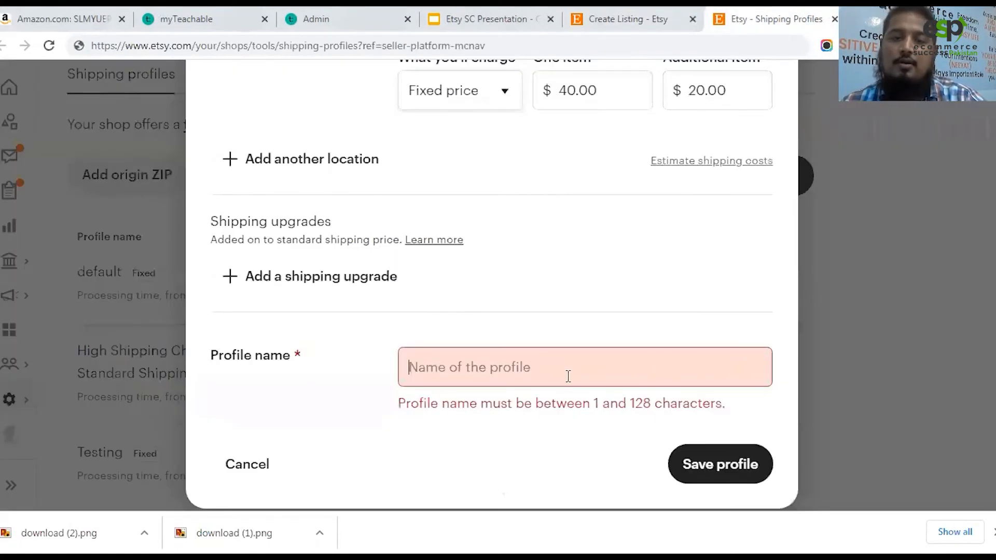
{"action": "left_click", "coordinate": [568, 359]}
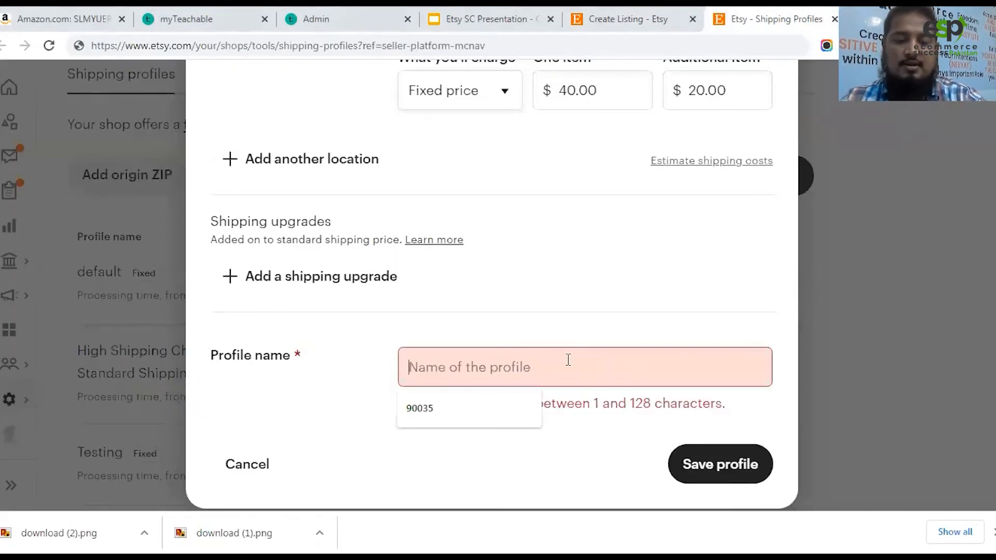
{"action": "type", "text": "Testing"}
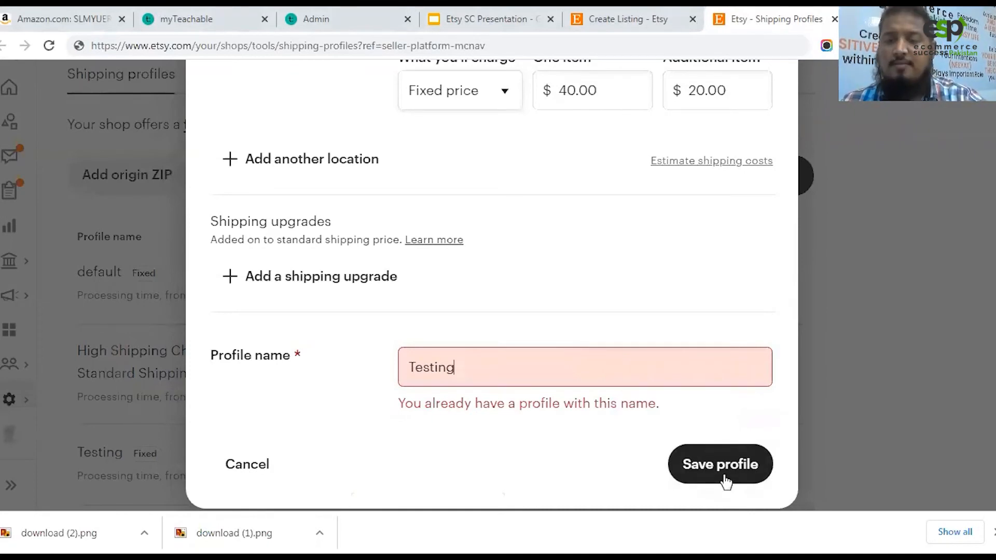
Look through the shipping options in the new listing form and return to the shipping profile being created
{"action": "left_click", "coordinate": [637, 21]}
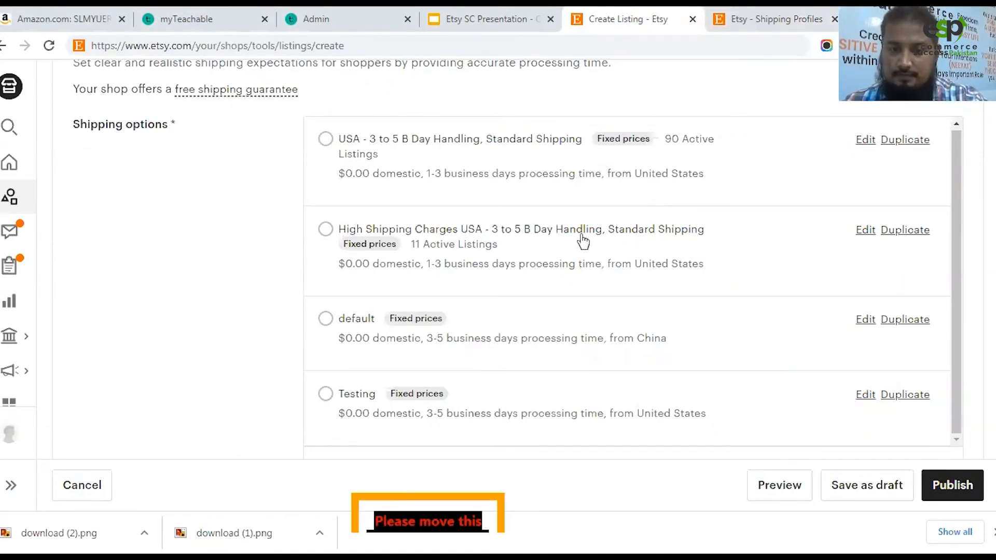
{"action": "scroll", "coordinate": [562, 258], "scroll_direction": "down", "scroll_amount": 3}
{"action": "scroll", "coordinate": [562, 258], "scroll_direction": "up", "scroll_amount": 3}
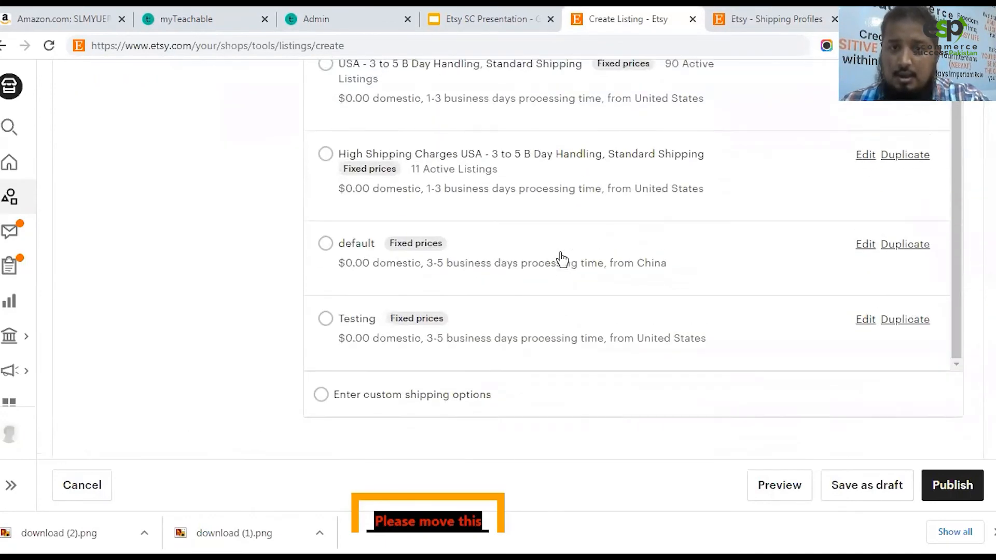
{"action": "left_click", "coordinate": [745, 15]}
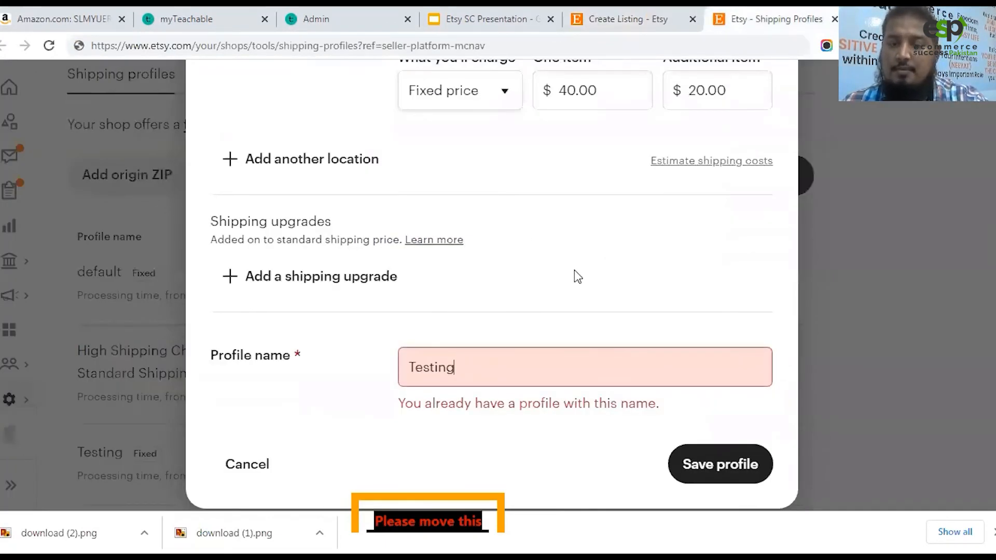
Change the shipping profile's country of origin to United Kingdom and view its fixed shipping price settings
{"action": "scroll", "coordinate": [576, 277], "scroll_direction": "up", "scroll_amount": 7}
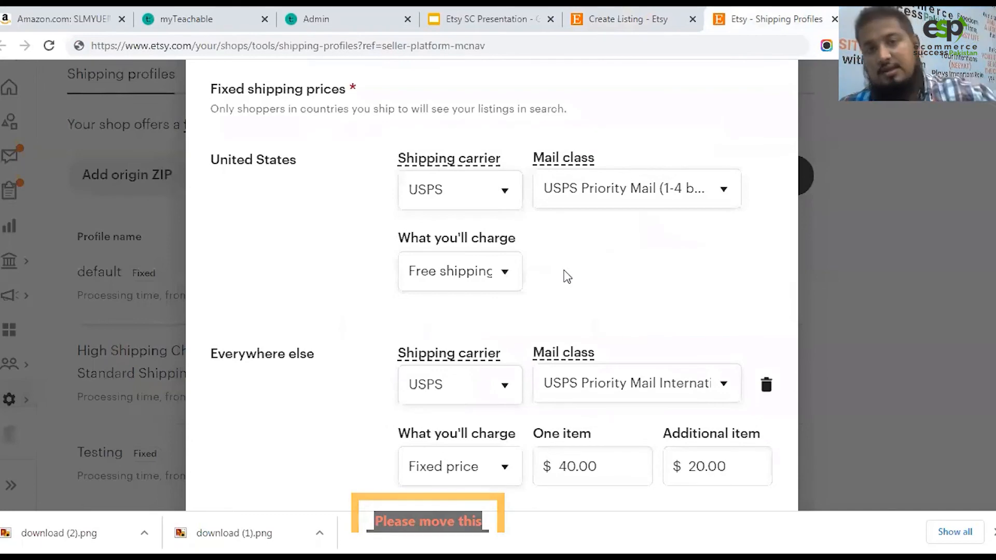
{"action": "scroll", "coordinate": [436, 223], "scroll_direction": "up", "scroll_amount": 2}
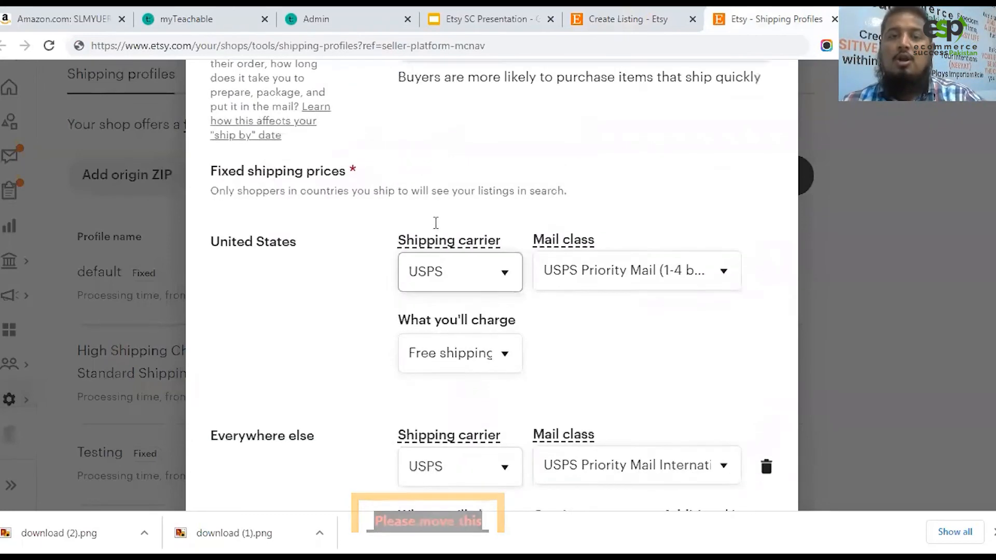
{"action": "scroll", "coordinate": [435, 223], "scroll_direction": "up", "scroll_amount": 1}
{"action": "scroll", "coordinate": [438, 240], "scroll_direction": "down", "scroll_amount": 3}
{"action": "scroll", "coordinate": [469, 192], "scroll_direction": "up", "scroll_amount": 4}
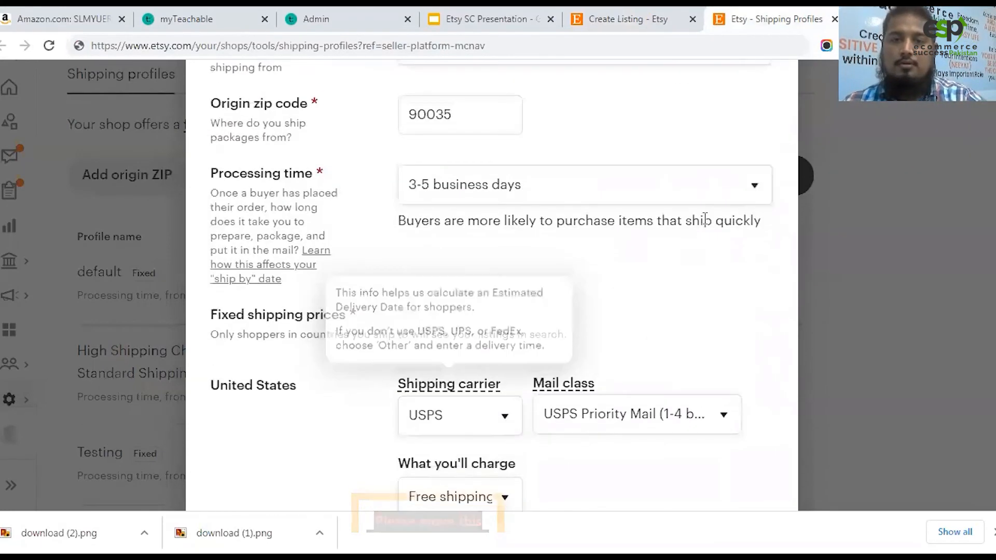
{"action": "scroll", "coordinate": [685, 233], "scroll_direction": "up", "scroll_amount": 3}
{"action": "scroll", "coordinate": [531, 225], "scroll_direction": "up", "scroll_amount": 1}
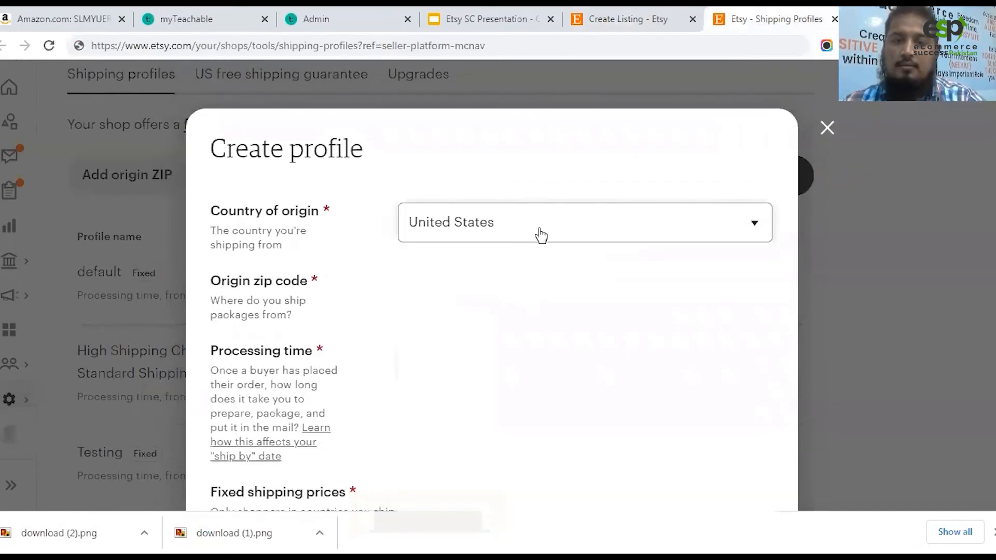
{"action": "key", "text": "u"}
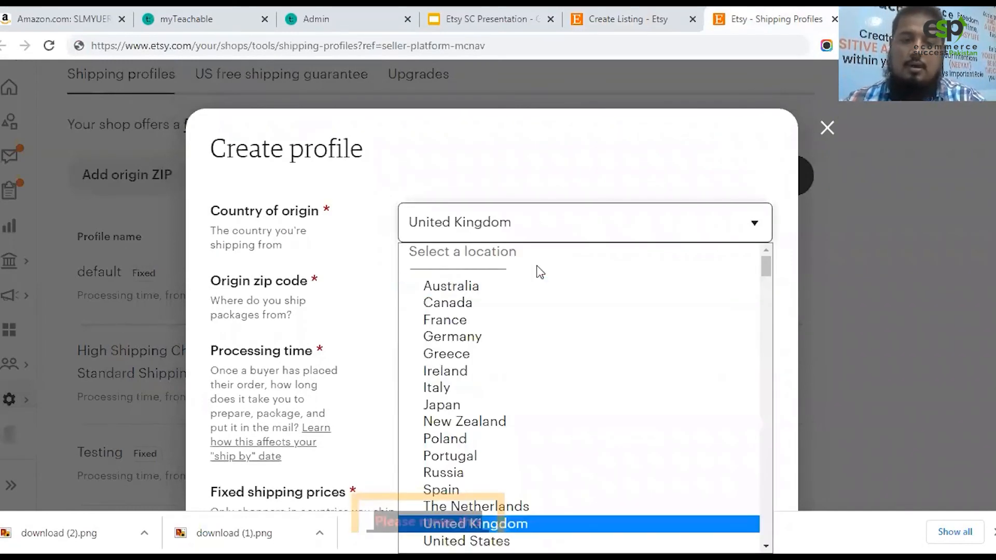
{"action": "key", "text": "Up"}
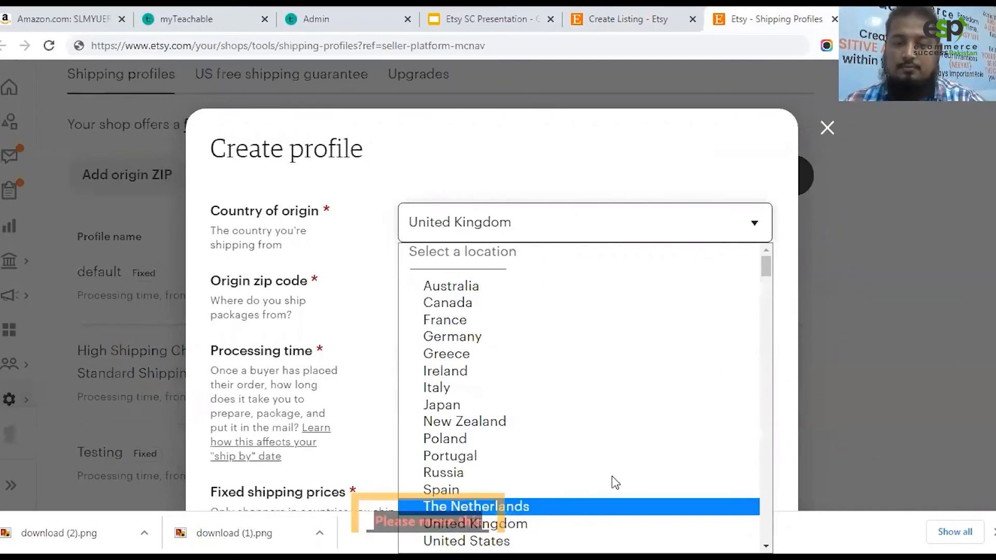
{"action": "key", "text": "Down"}
{"action": "key", "text": "Down"}
{"action": "left_click", "coordinate": [543, 523]}
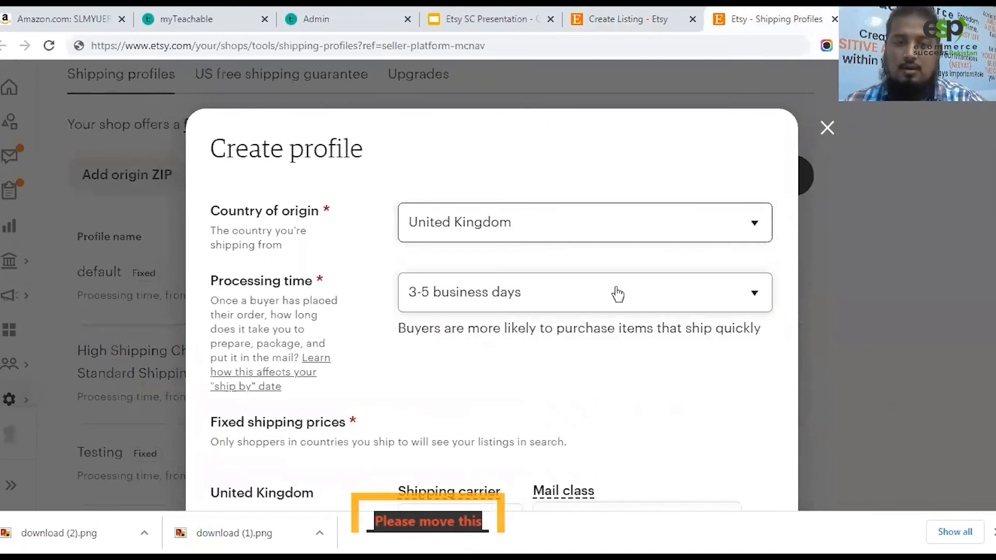
{"action": "scroll", "coordinate": [379, 346], "scroll_direction": "down", "scroll_amount": 3}
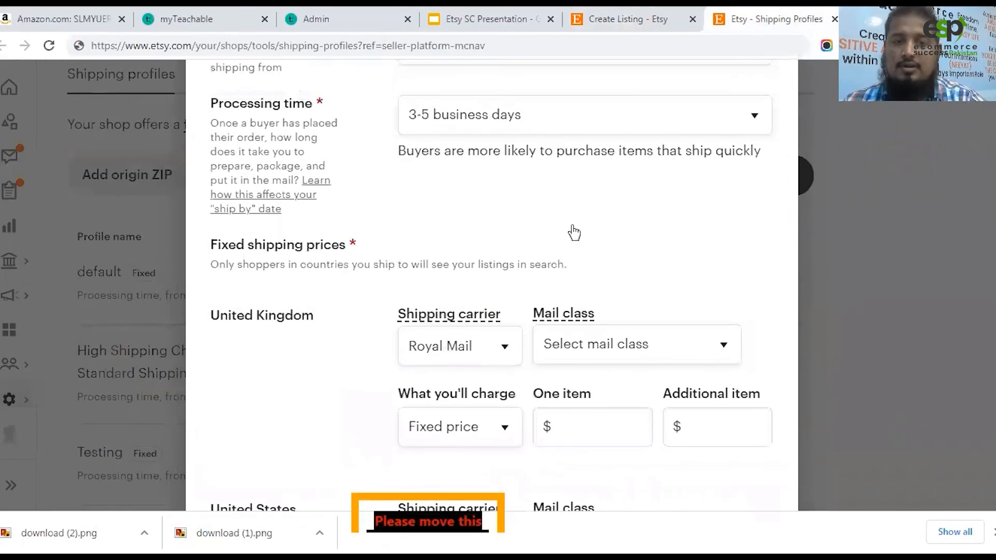
Set the United Kingdom destination to Royal Mail with mail class Royal Mail 2nd Class (2-4 business days) and free shipping
{"action": "scroll", "coordinate": [287, 270], "scroll_direction": "down", "scroll_amount": 1}
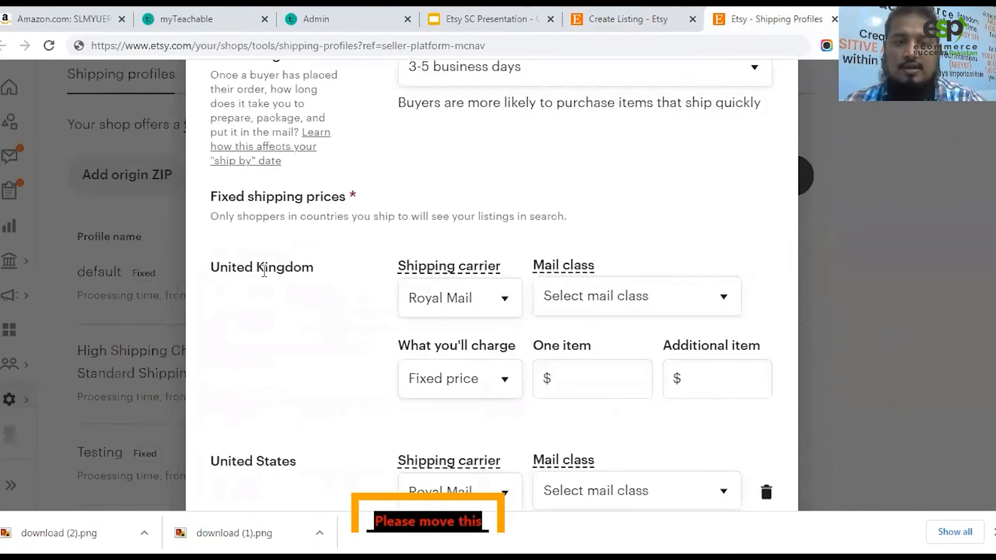
{"action": "left_click_drag", "start_coordinate": [265, 269], "coordinate": [305, 271]}
{"action": "left_click", "coordinate": [313, 300]}
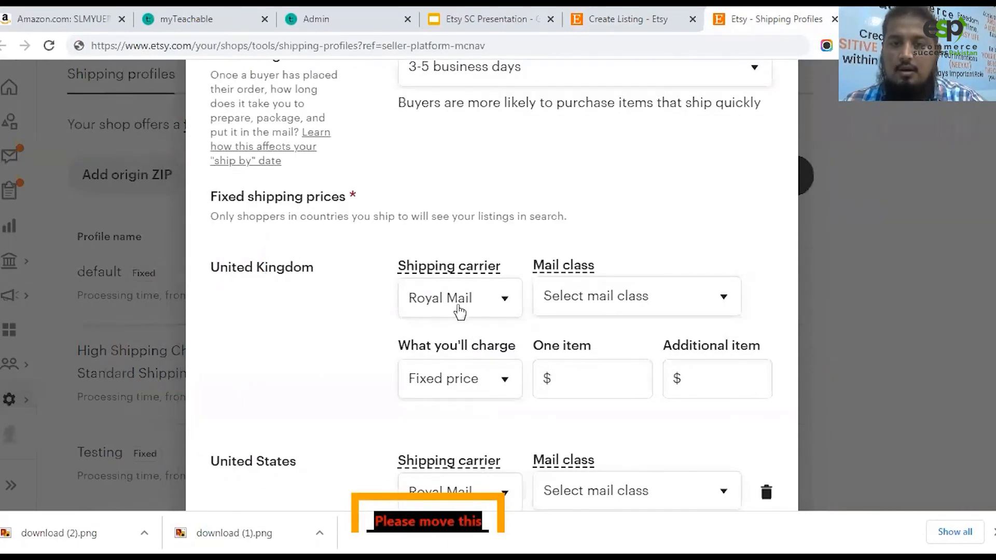
{"action": "left_click", "coordinate": [477, 310]}
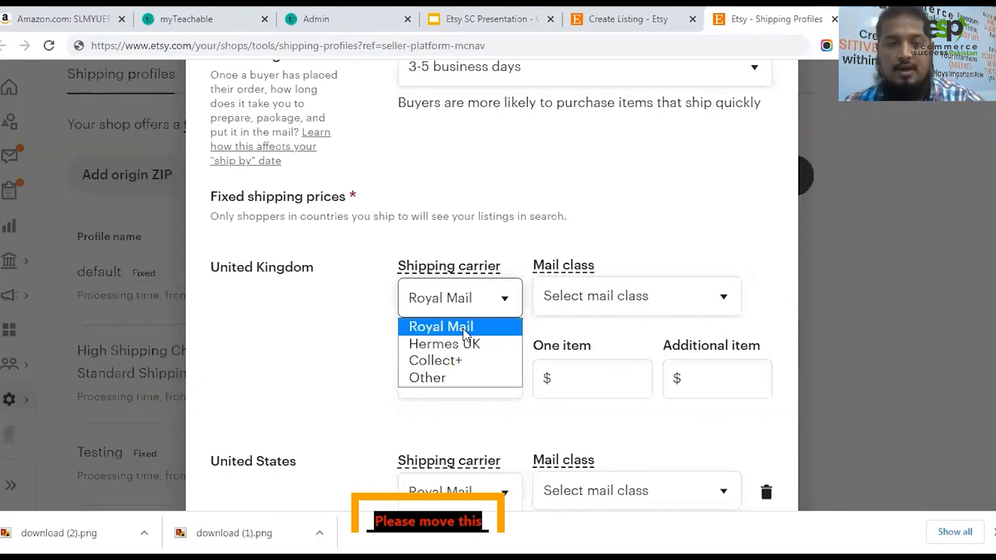
{"action": "left_click", "coordinate": [429, 328]}
{"action": "left_click", "coordinate": [605, 298]}
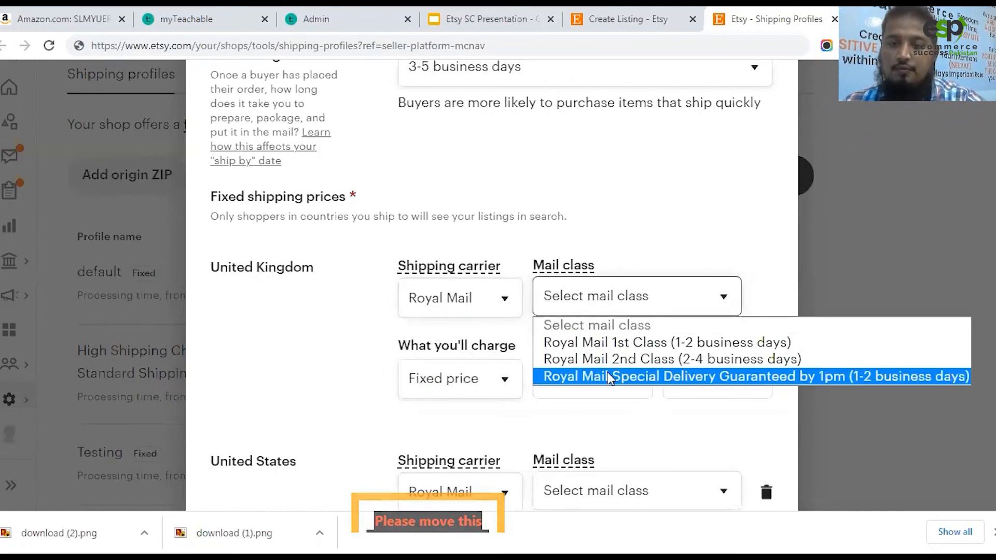
{"action": "left_click", "coordinate": [658, 366]}
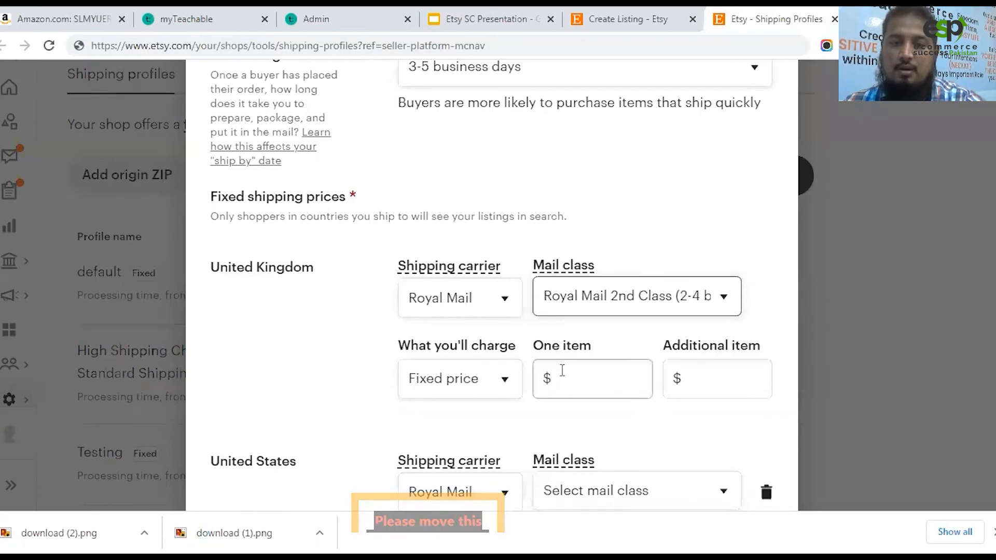
{"action": "left_click", "coordinate": [450, 392]}
{"action": "left_click", "coordinate": [448, 419]}
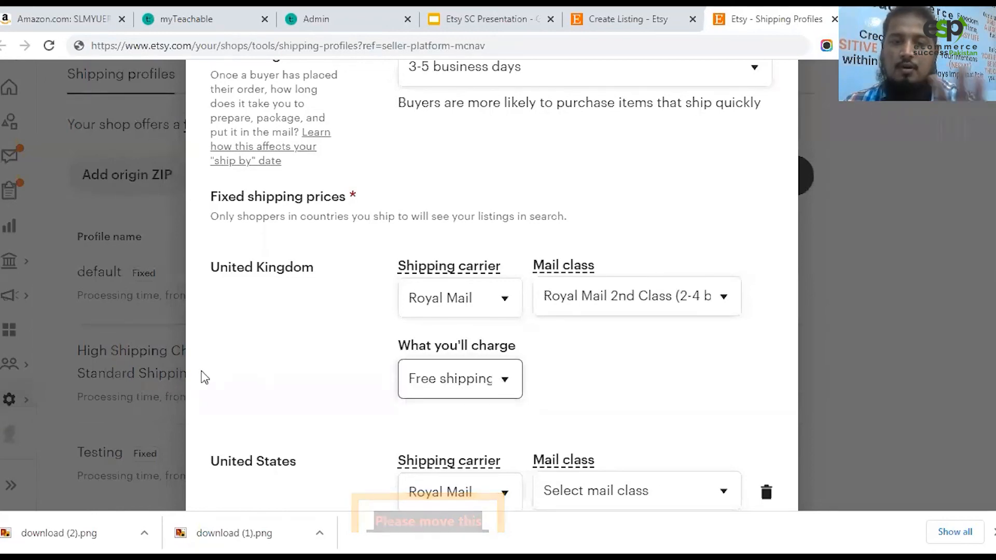
Review the profile's United States and Everywhere else shipping settings, the shipping upgrades, the profile name and the country of origin
{"action": "scroll", "coordinate": [282, 313], "scroll_direction": "down", "scroll_amount": 2}
{"action": "scroll", "coordinate": [275, 358], "scroll_direction": "down", "scroll_amount": 3}
{"action": "scroll", "coordinate": [274, 359], "scroll_direction": "up", "scroll_amount": 3}
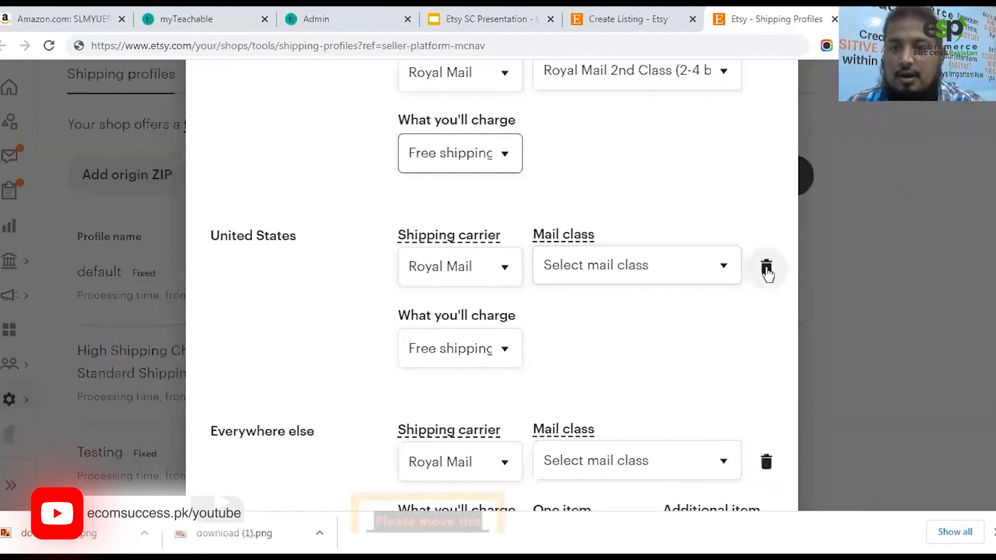
{"action": "scroll", "coordinate": [524, 379], "scroll_direction": "down", "scroll_amount": 3}
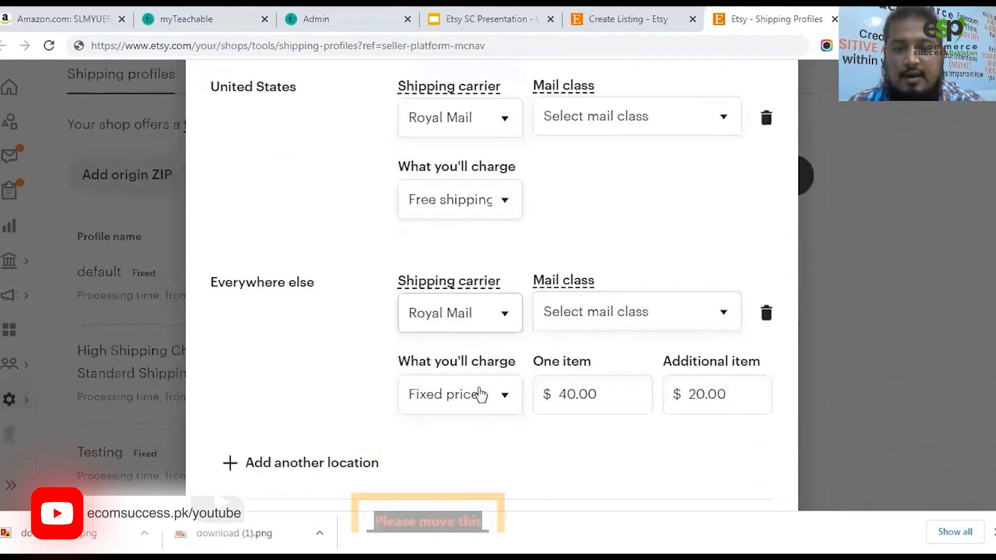
{"action": "scroll", "coordinate": [612, 399], "scroll_direction": "up", "scroll_amount": 5}
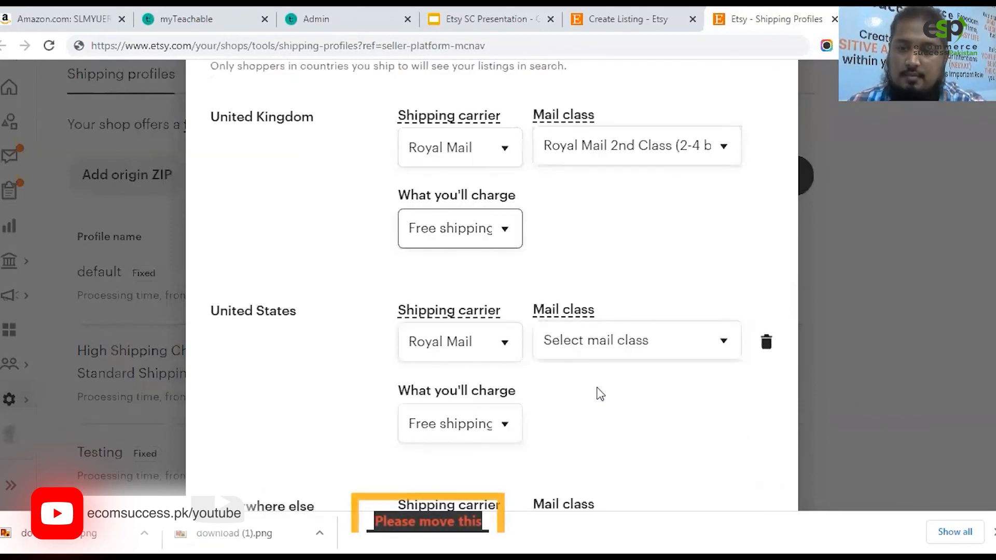
{"action": "scroll", "coordinate": [601, 394], "scroll_direction": "down", "scroll_amount": 5}
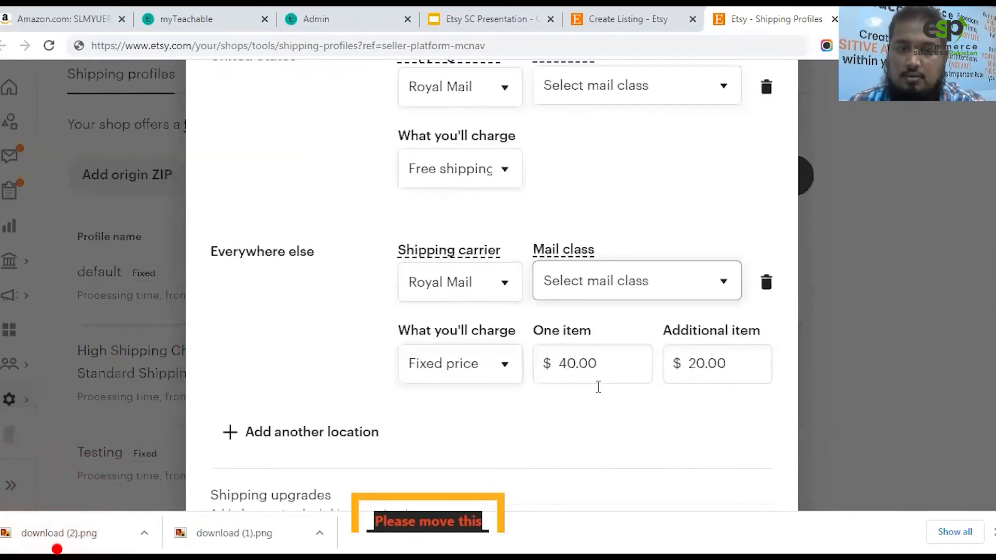
{"action": "scroll", "coordinate": [596, 386], "scroll_direction": "down", "scroll_amount": 5}
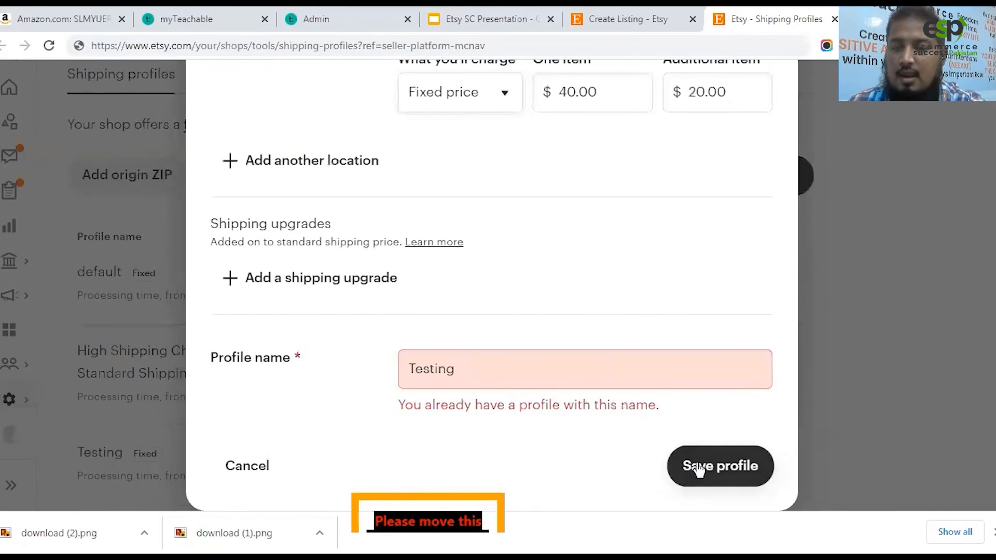
{"action": "scroll", "coordinate": [703, 467], "scroll_direction": "up", "scroll_amount": 6}
{"action": "scroll", "coordinate": [704, 452], "scroll_direction": "up", "scroll_amount": 3}
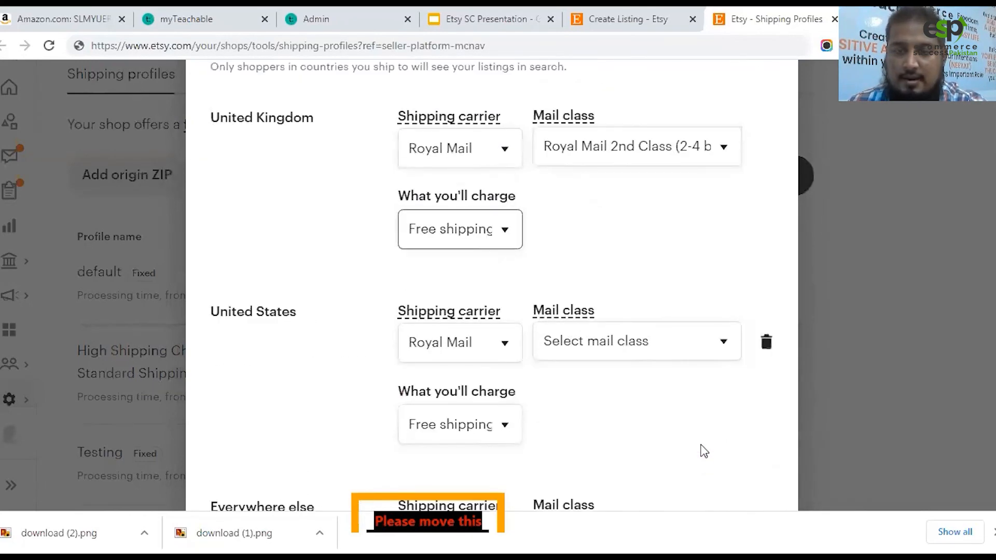
{"action": "scroll", "coordinate": [701, 412], "scroll_direction": "up", "scroll_amount": 6}
{"action": "scroll", "coordinate": [833, 133], "scroll_direction": "up", "scroll_amount": 1}
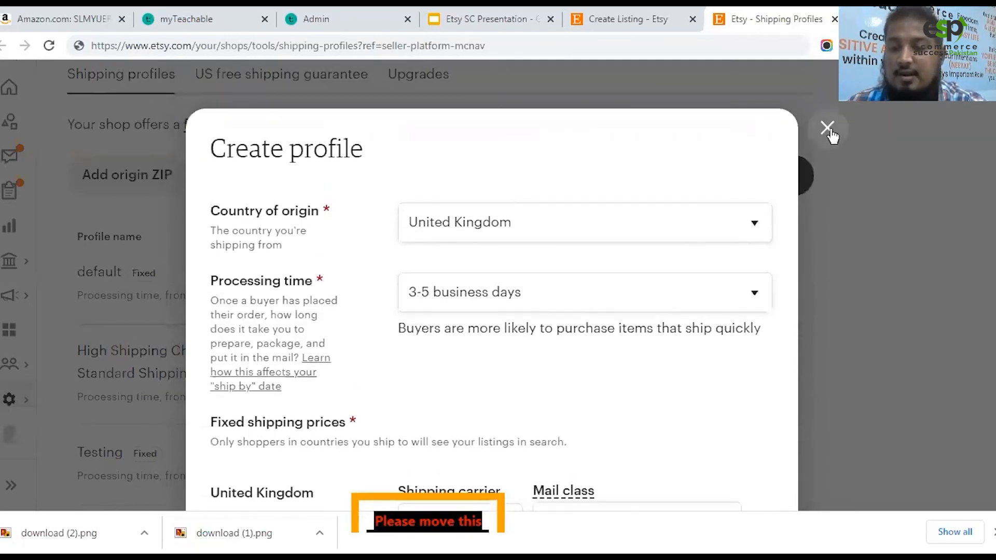